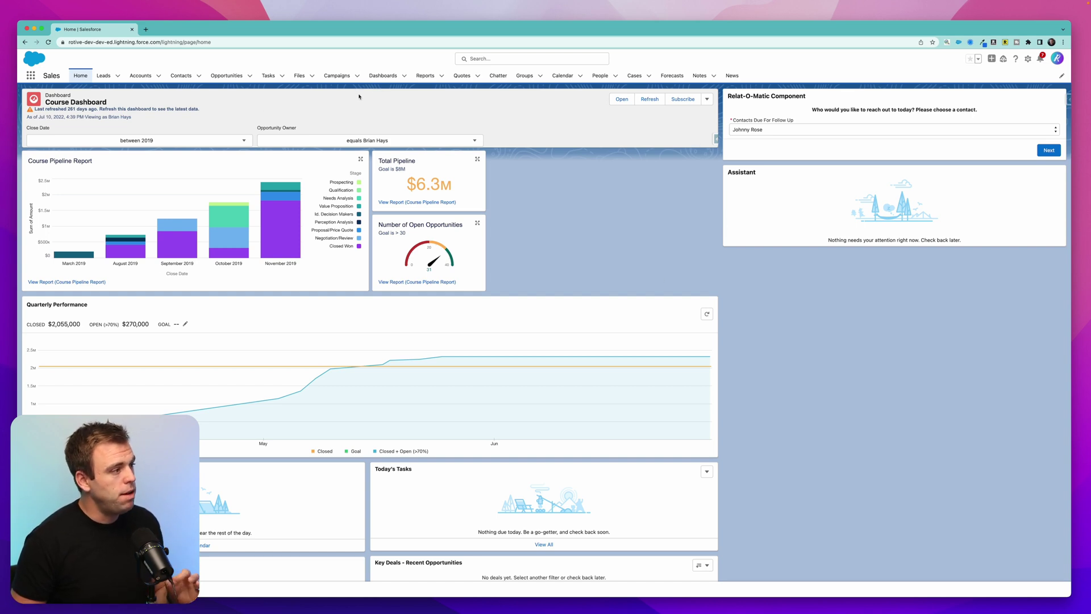
# Open the Opportunity/Account Metrics dashboard and review its Close Date filter values, leaving it at All
pyautogui.click(382, 76)
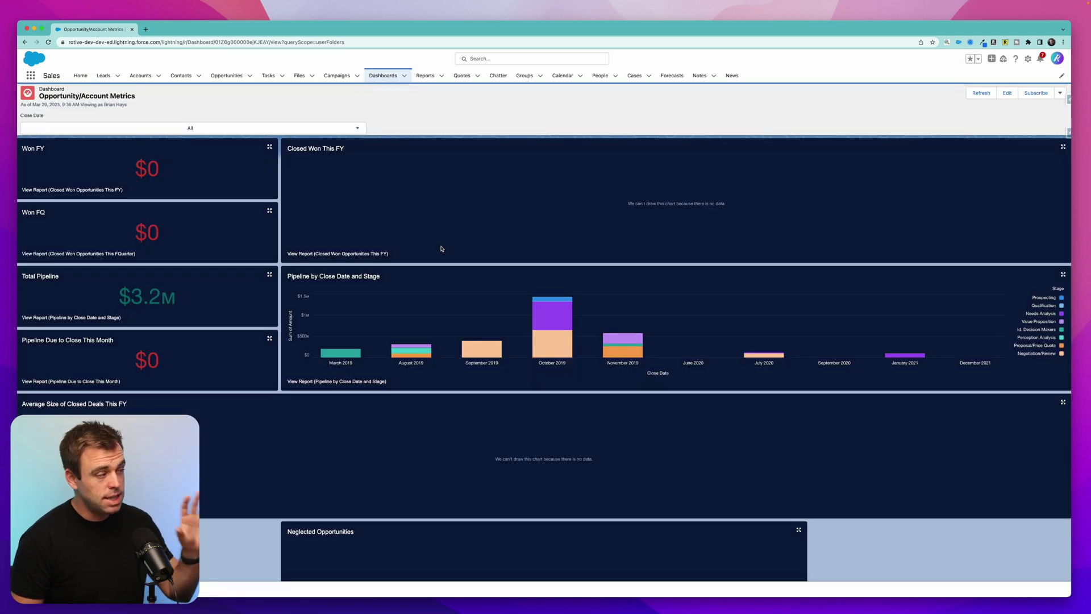
pyautogui.click(230, 129)
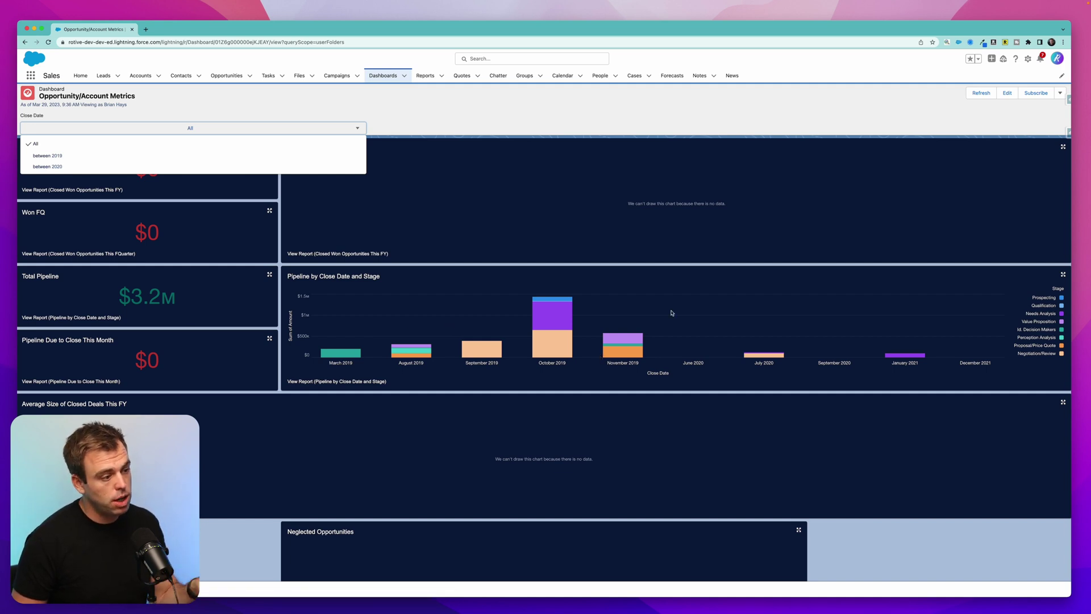
pyautogui.click(487, 105)
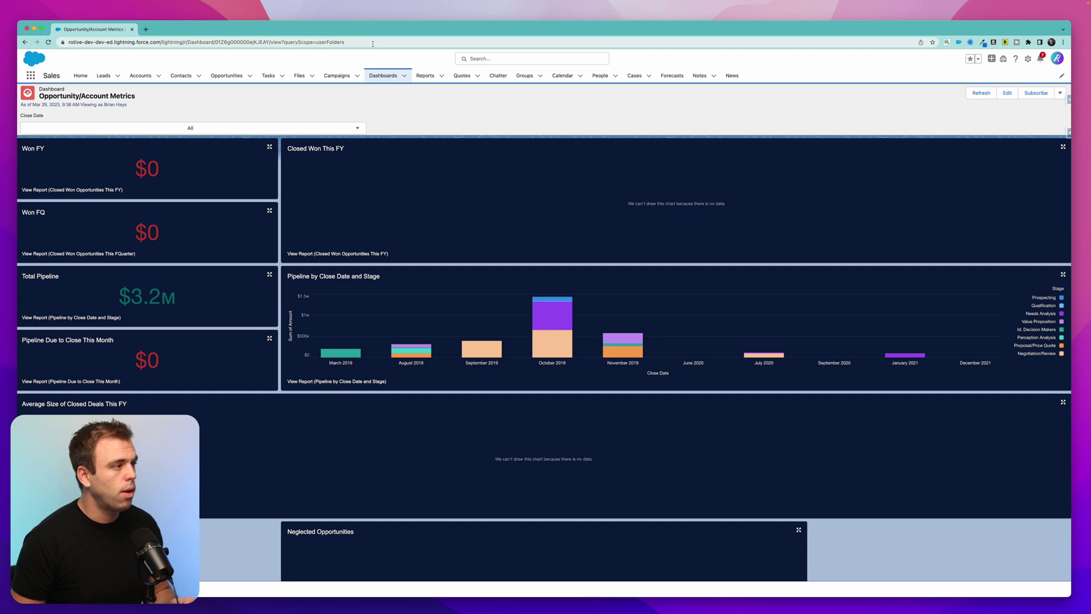
# Add an '&' to the end of the dashboard URL after queryScope=userFolders
pyautogui.click(362, 41)
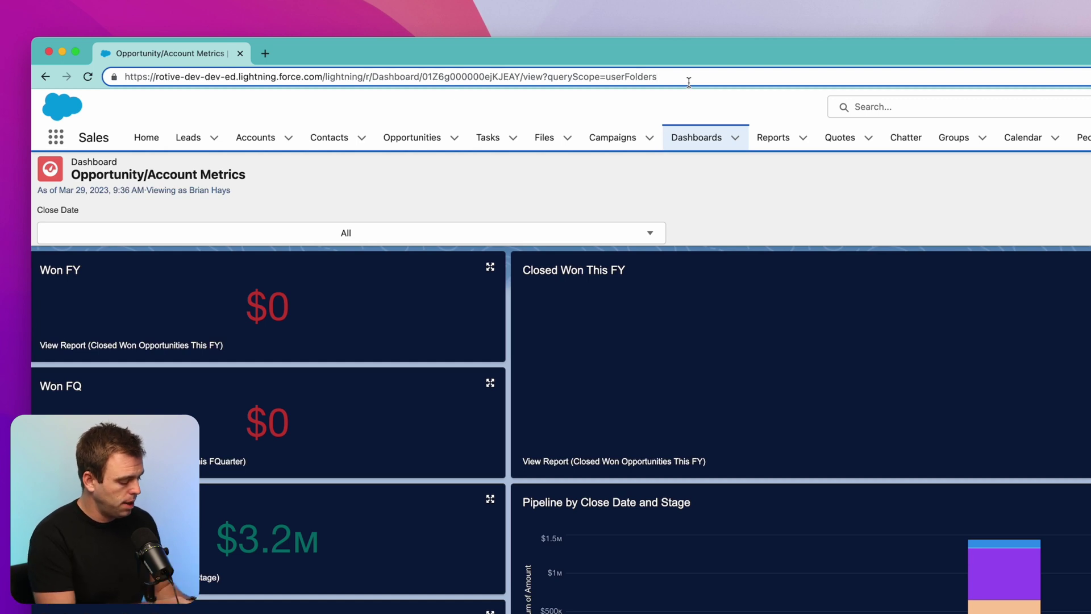
pyautogui.write('&')
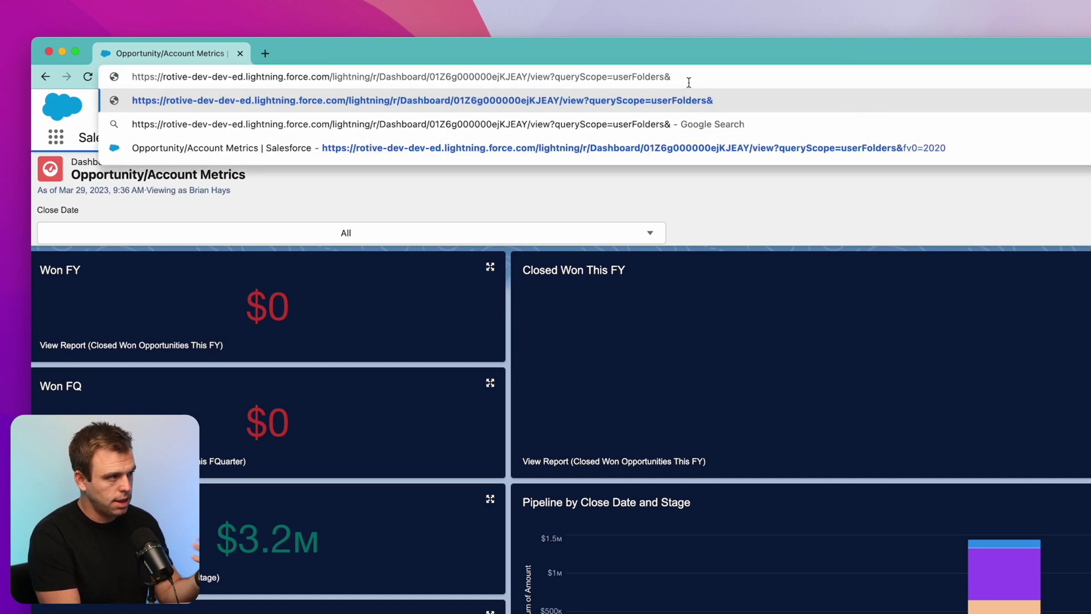
# Append fv0=2019 to the dashboard URL and reload it to filter Close Date to 2019
pyautogui.press('Left')
pyautogui.press('Left')
pyautogui.press('Left')
pyautogui.press('Left')
pyautogui.press('Left')
pyautogui.press('Left')
pyautogui.press('Left')
pyautogui.press('Left')
pyautogui.press('Left')
pyautogui.press('Left')
pyautogui.press('Left')
pyautogui.press('Left')
pyautogui.press('Left')
pyautogui.press('Left')
pyautogui.press('Left')
pyautogui.press('Left')
pyautogui.press('Left')
pyautogui.press('Left')
pyautogui.press('Left')
pyautogui.press('Left')
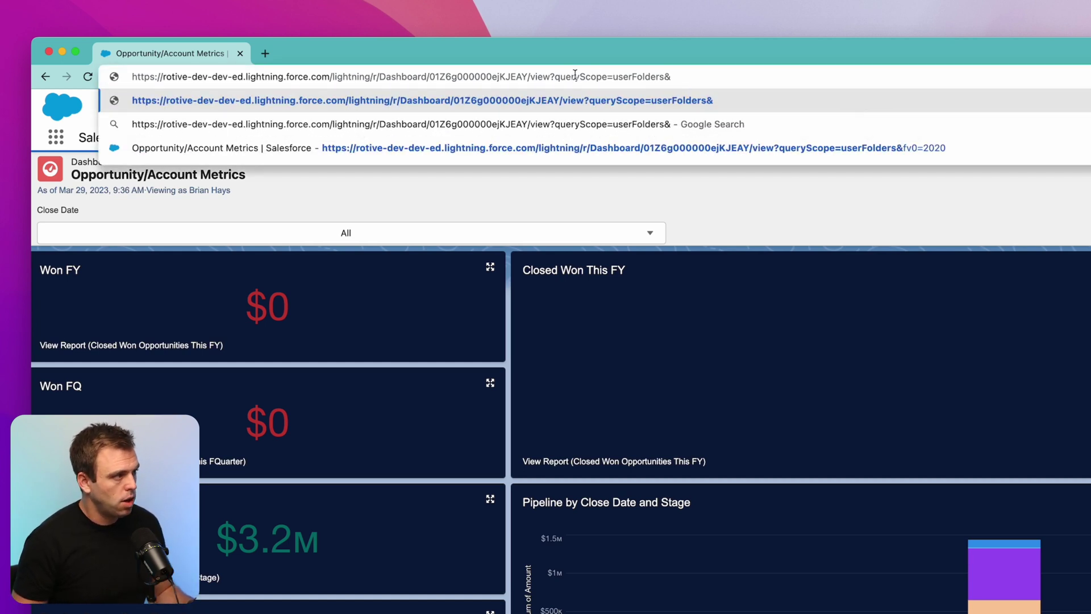
pyautogui.hotkey('shift', 'Left')
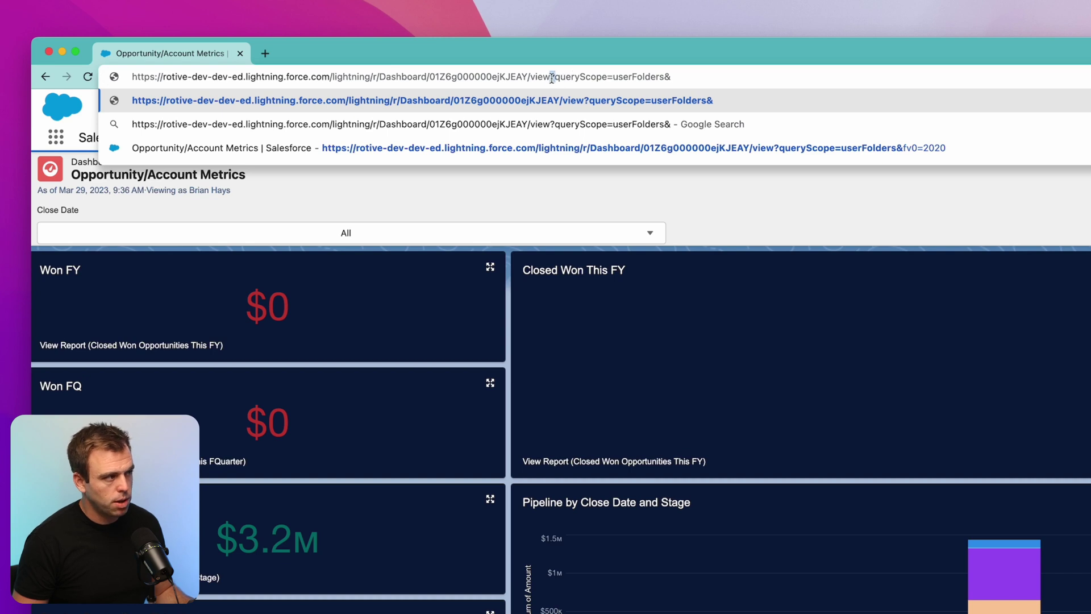
pyautogui.click(748, 79)
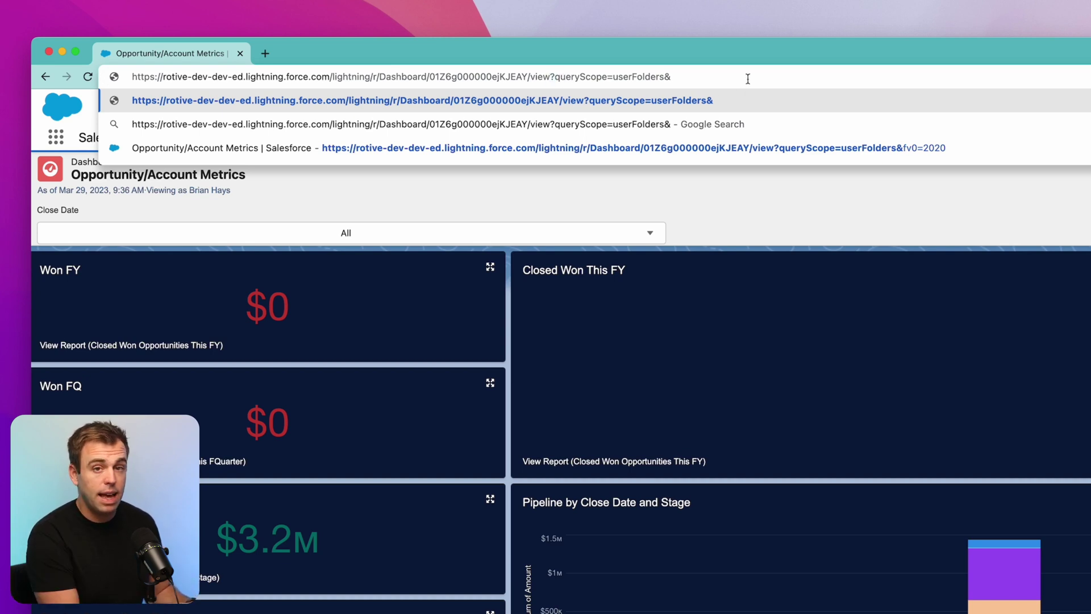
pyautogui.write('fv')
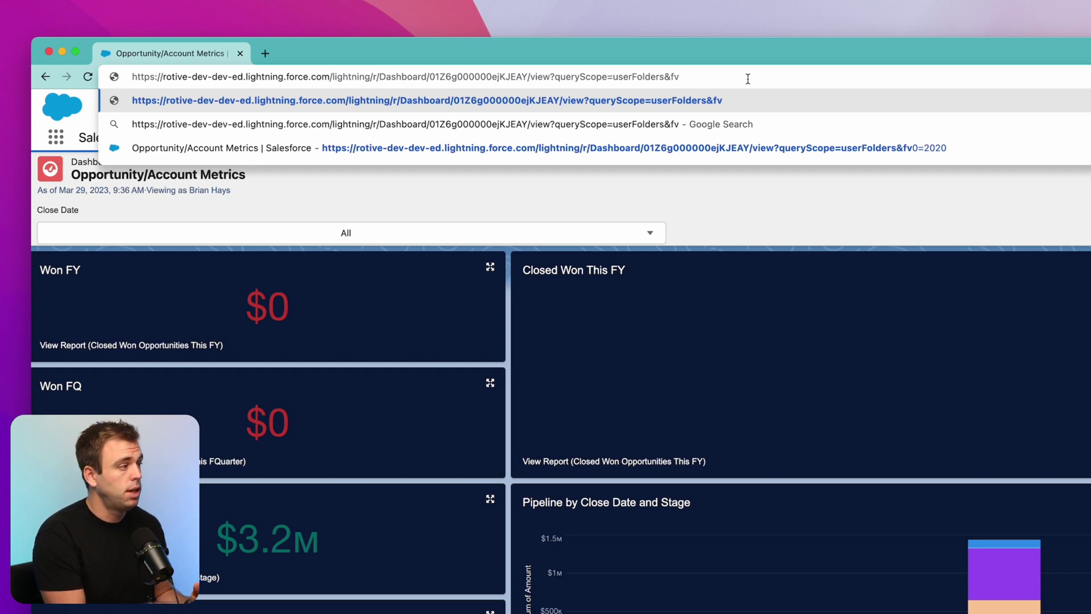
pyautogui.write('0')
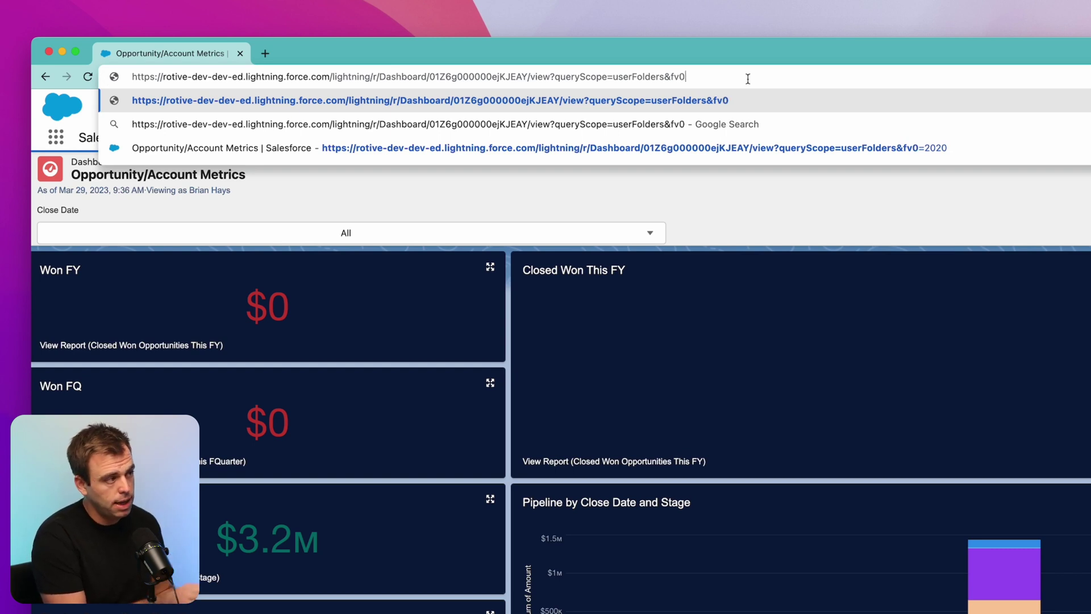
pyautogui.write('=')
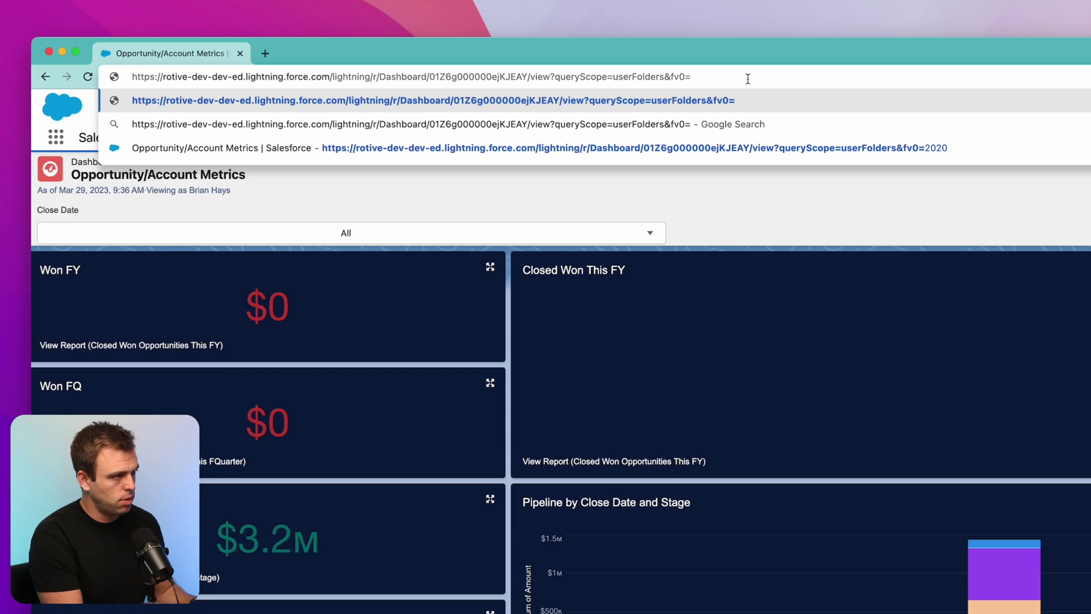
pyautogui.write('2019')
pyautogui.press('Return')
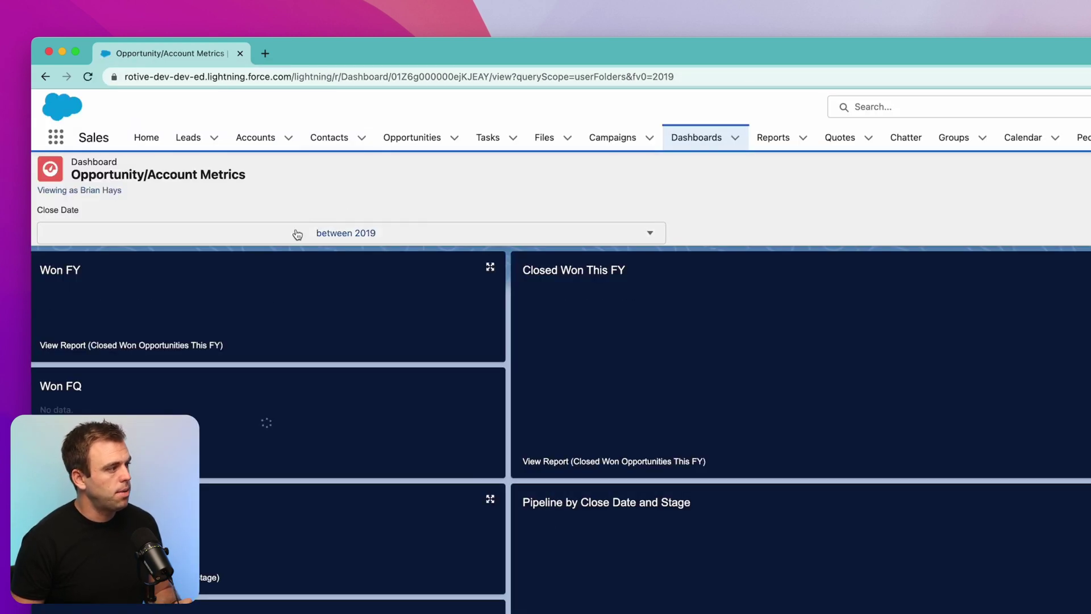
# Scroll the reloaded dashboard to confirm the between 2019 Close Date filter
pyautogui.scroll(5, 294, 233)
pyautogui.scroll(2, 297, 234)
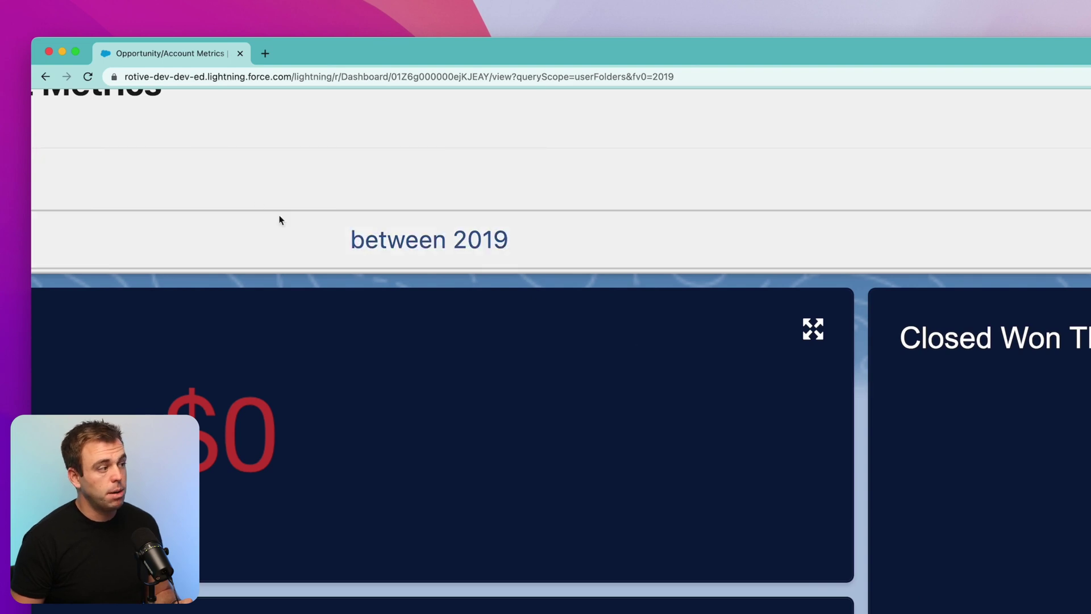
pyautogui.scroll(-5, 632, 357)
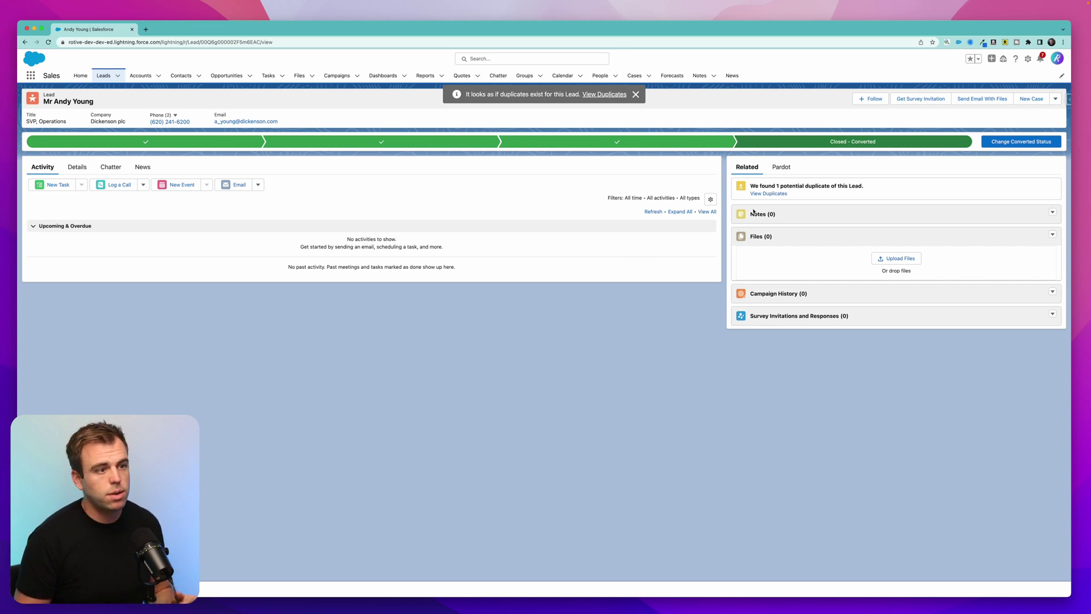
# Open the Lead Record Page in Lightning App Builder with Edit Page from the Setup gear
pyautogui.click(1026, 61)
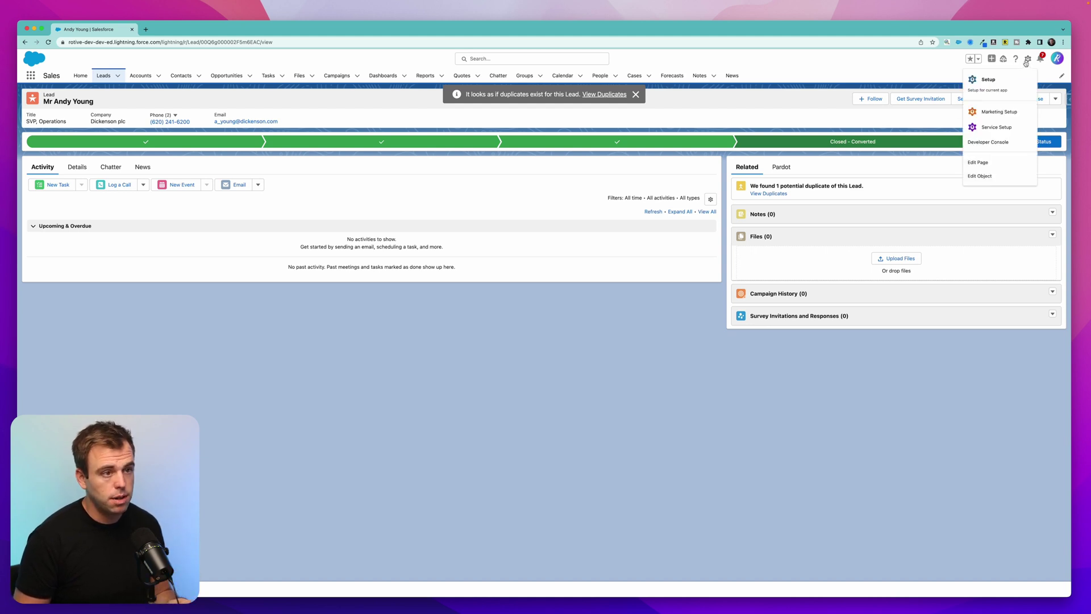
pyautogui.click(978, 163)
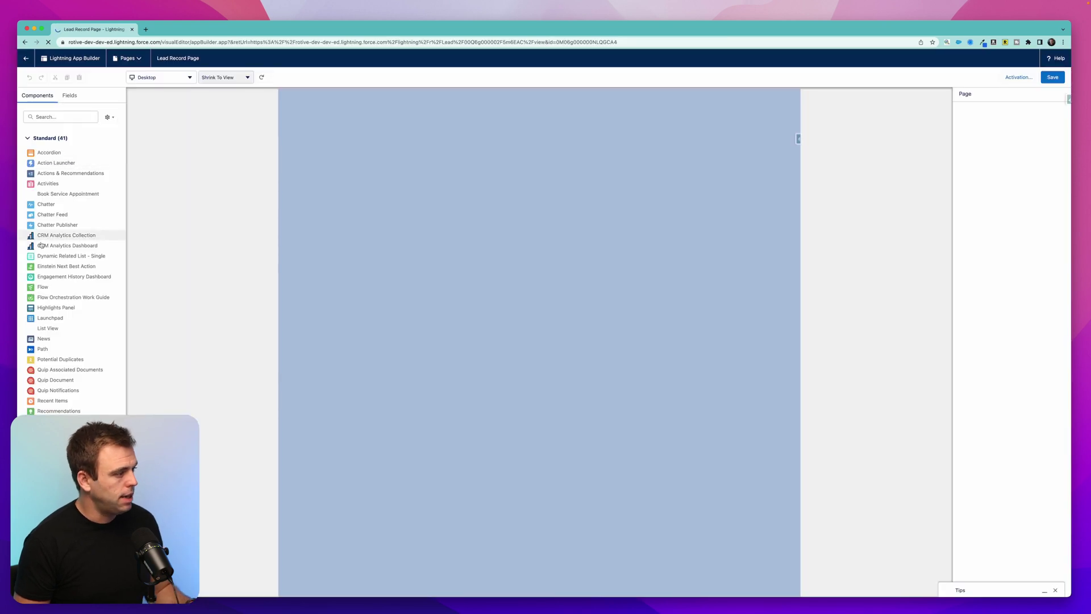
# Add a Rich Text component to the lead page containing 'Work harder!'
pyautogui.scroll(-3, 48, 301)
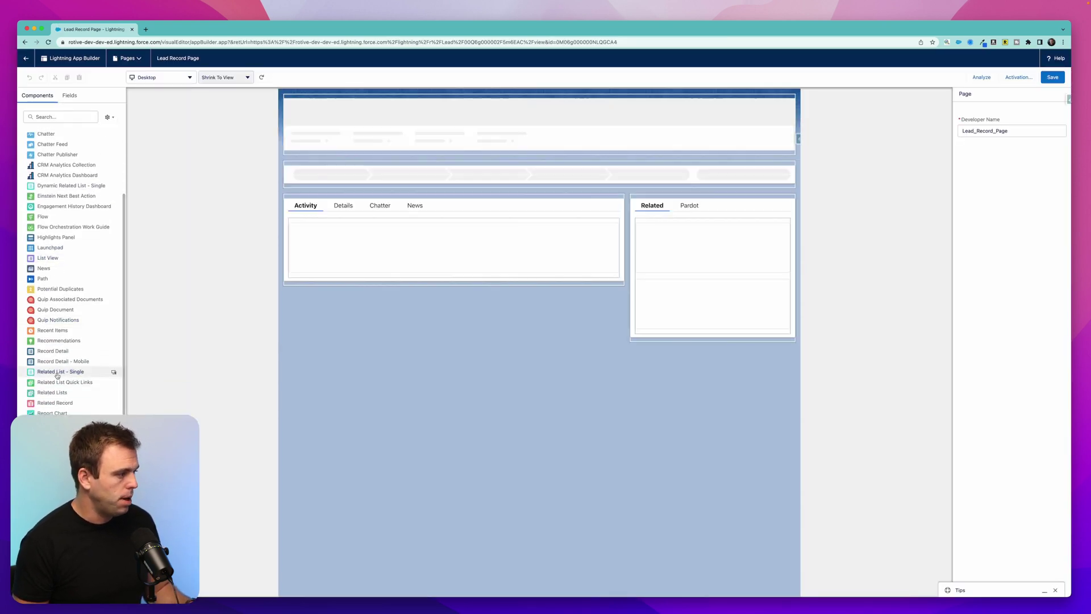
pyautogui.moveTo(54, 423); pyautogui.dragTo(696, 201)
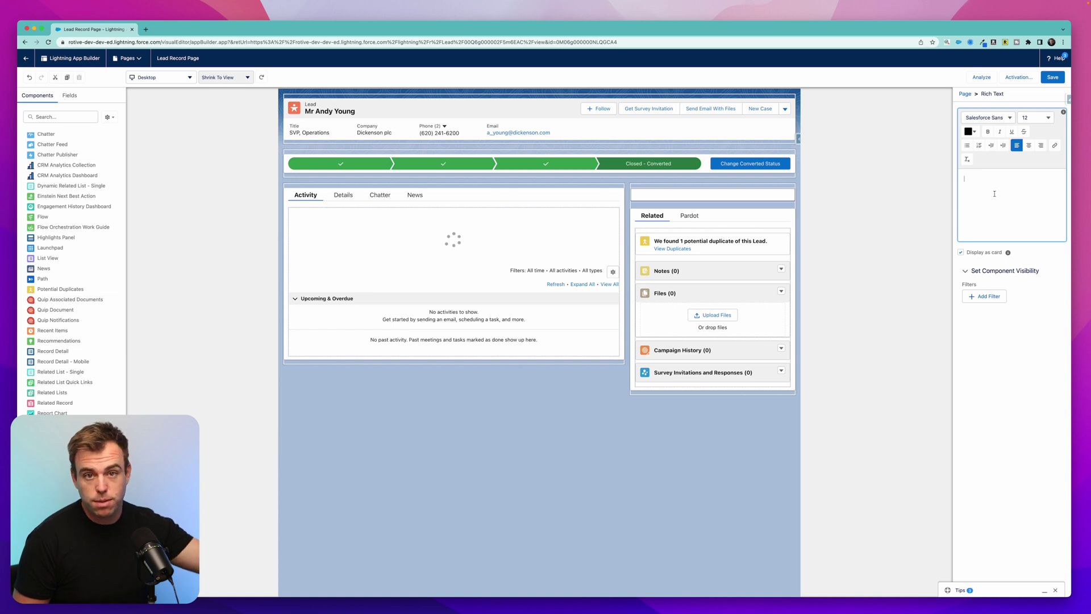
pyautogui.write('Work harder!')
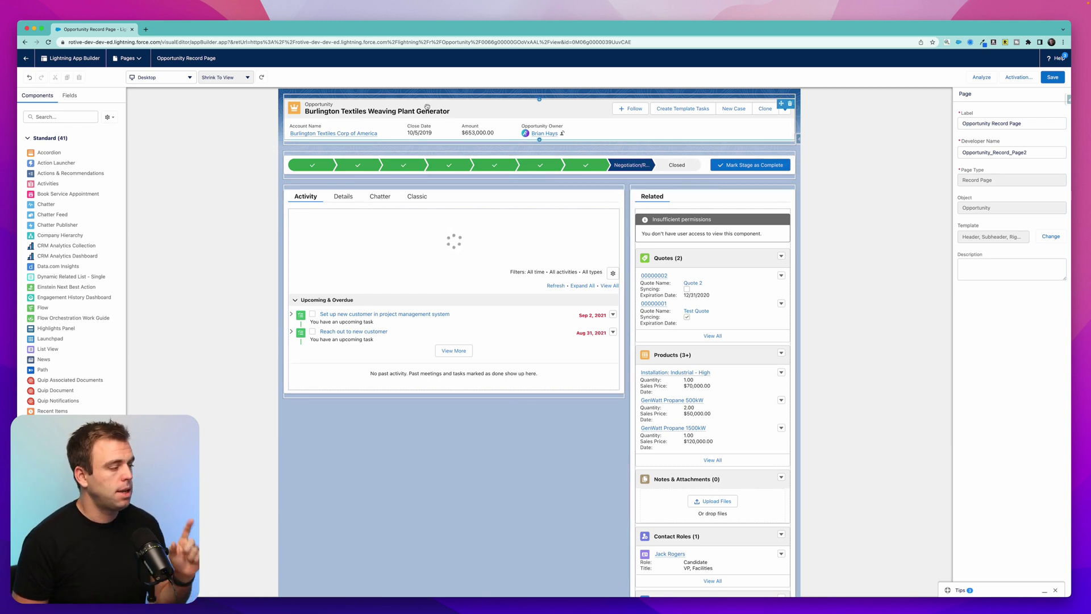
# Place a Related Record component above the Related tab in the opportunity page's right column
pyautogui.scroll(-5, 65, 219)
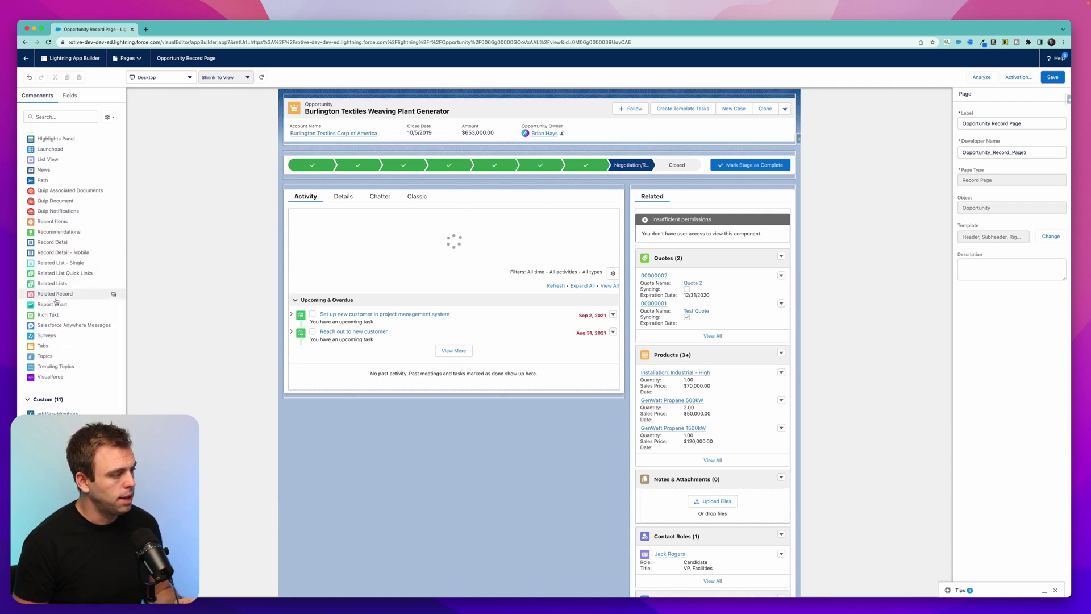
pyautogui.moveTo(52, 296); pyautogui.dragTo(721, 192)
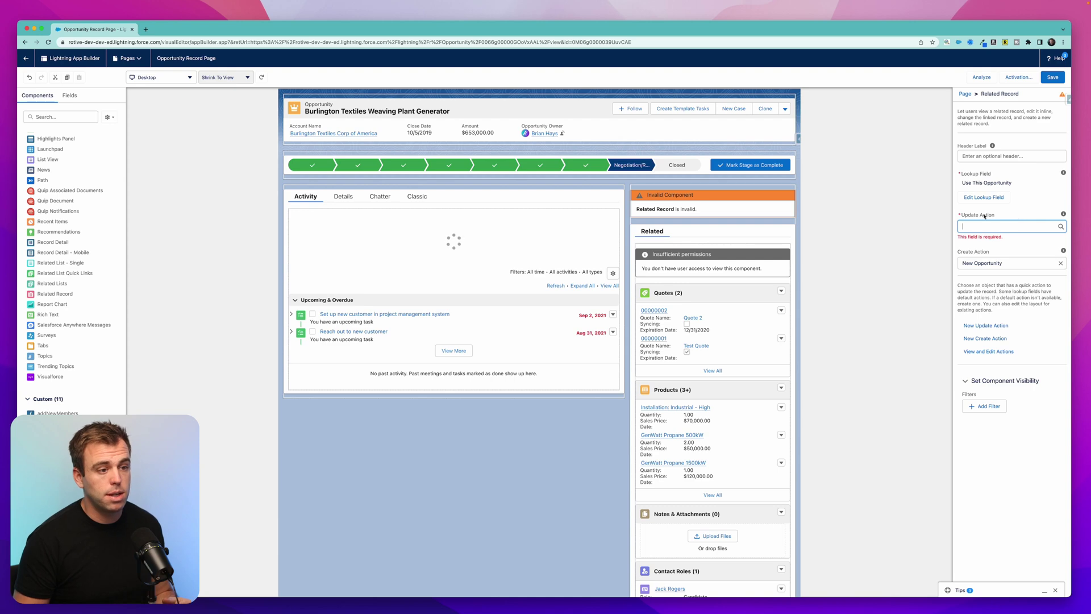
pyautogui.click(987, 187)
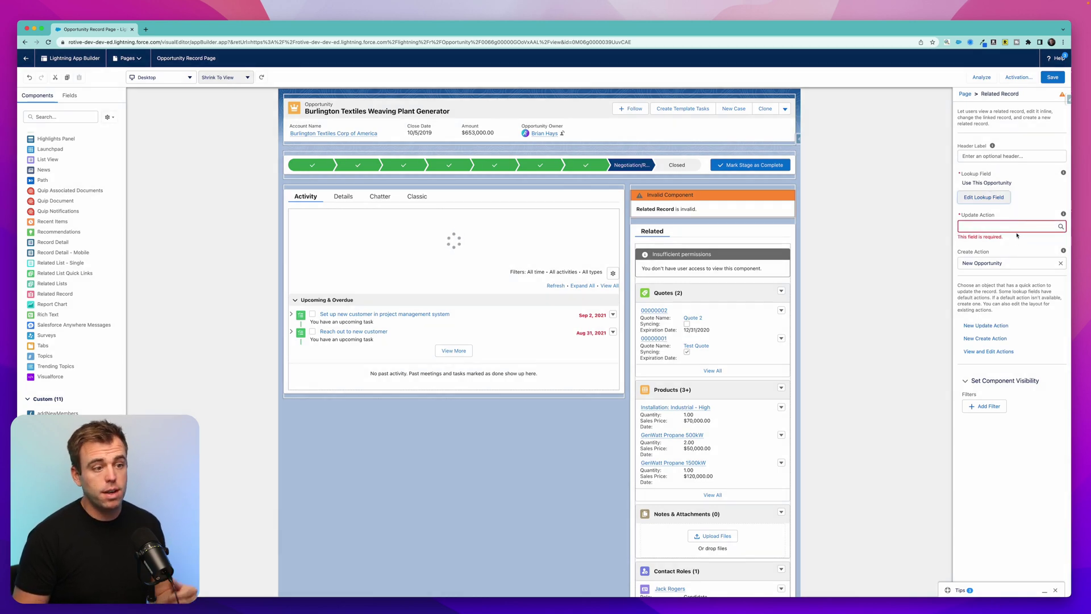
# Set the Related Record component's lookup to Account Name, with Second Lookup on Use This Account
pyautogui.click(996, 197)
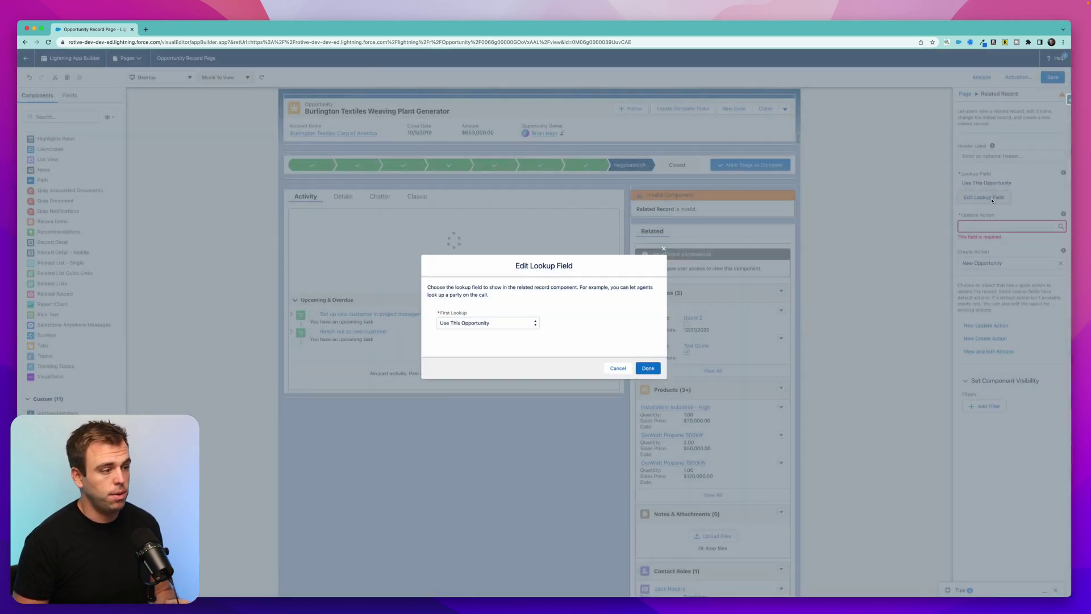
pyautogui.click(497, 323)
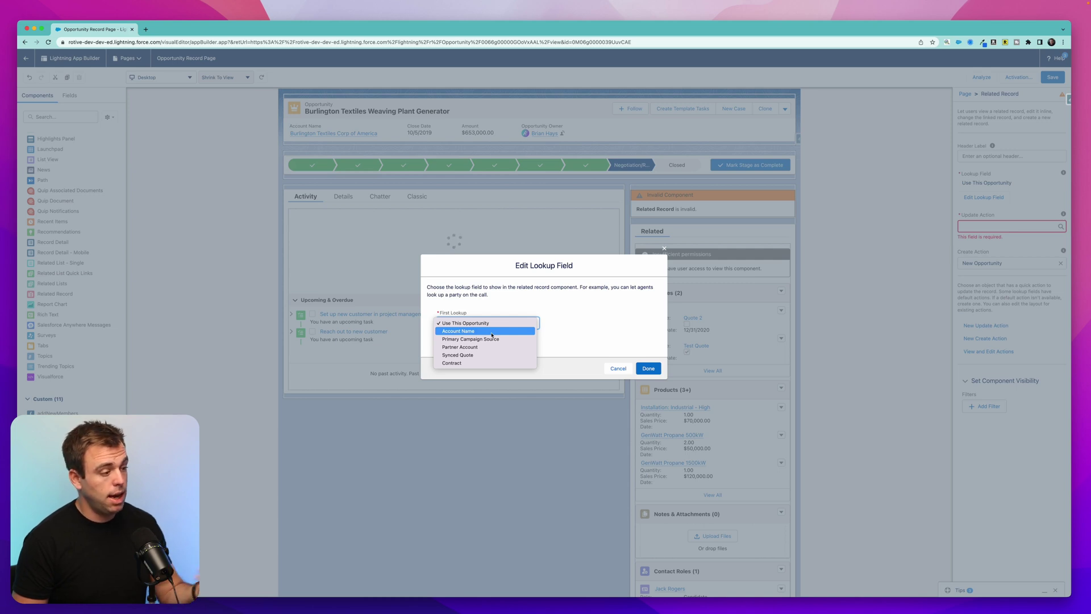
pyautogui.click(491, 333)
pyautogui.click(599, 323)
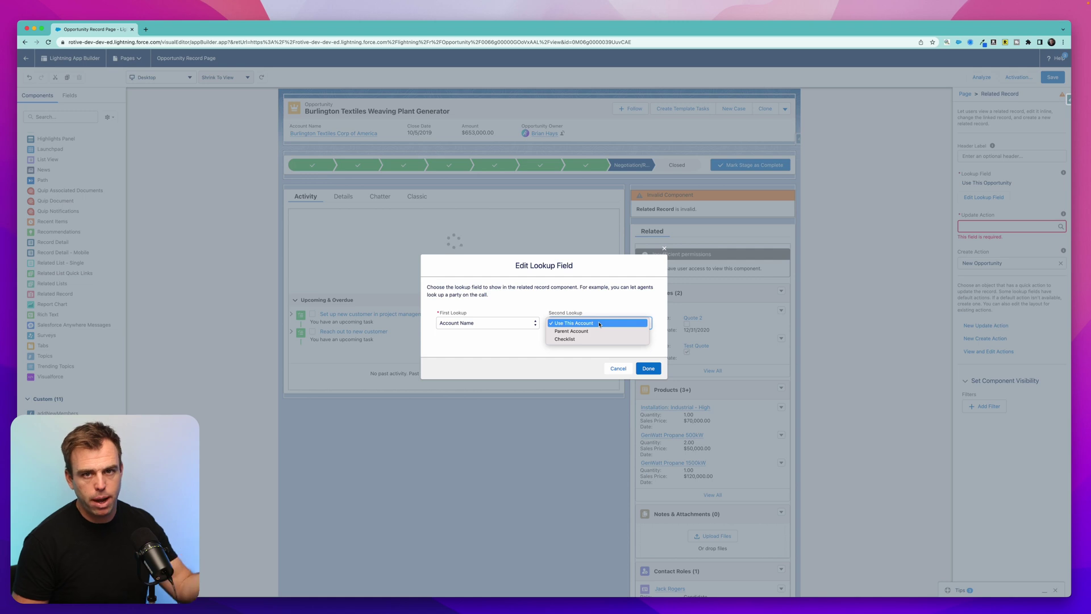
pyautogui.click(599, 323)
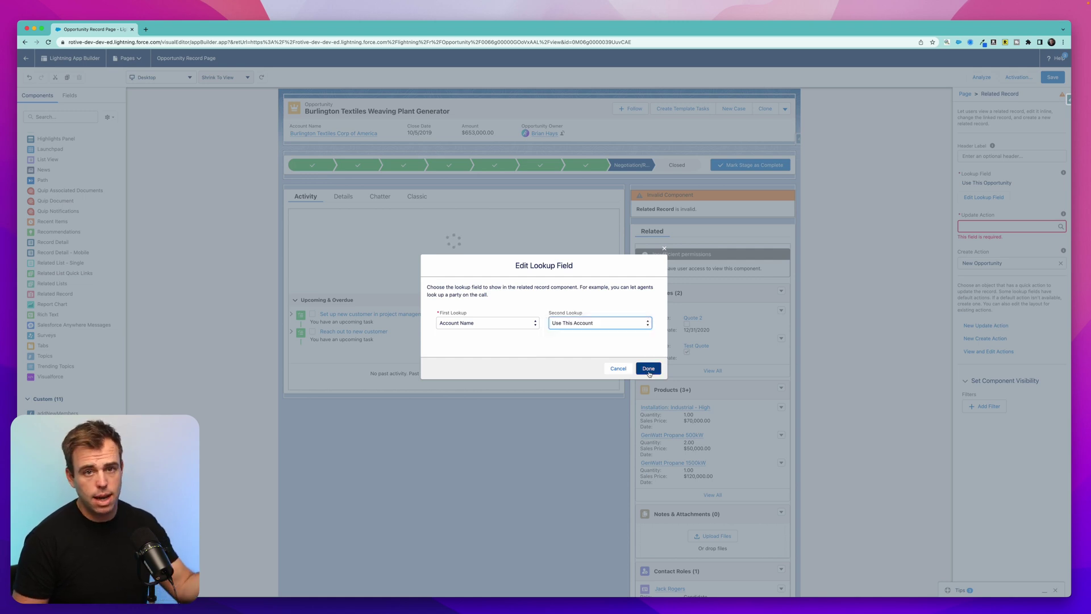
pyautogui.click(648, 368)
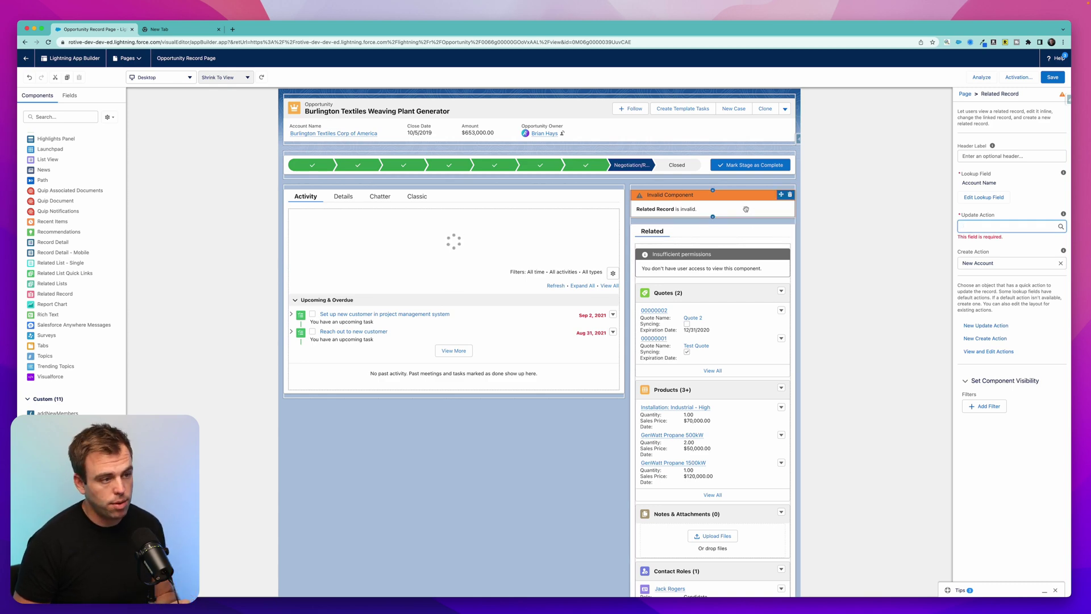
# Go to the Account object's Buttons, Links, and Actions in Setup's Object Manager
pyautogui.press('super+bracketleft')
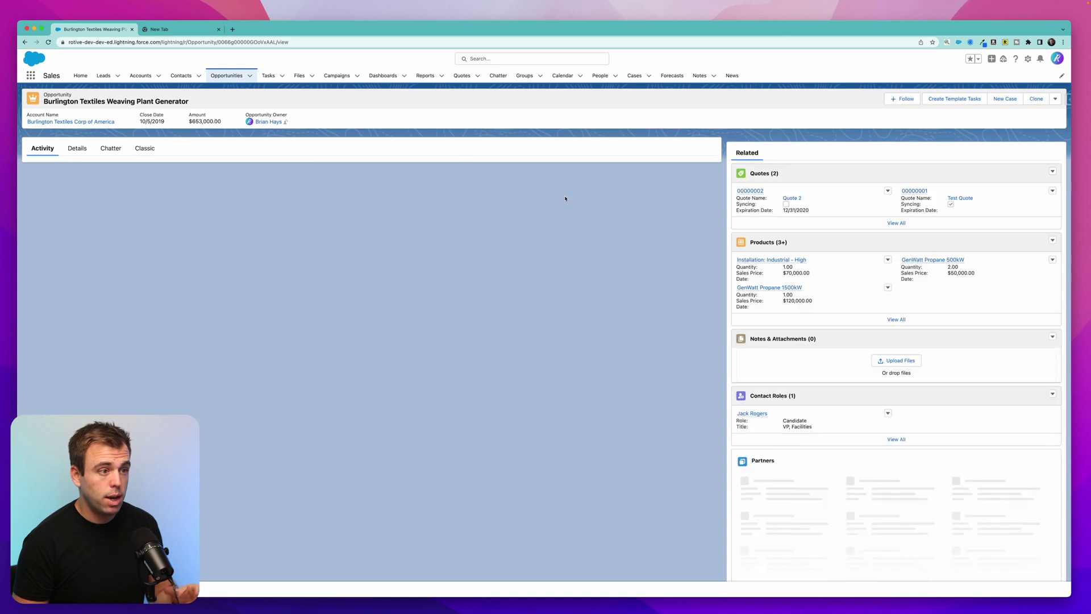
pyautogui.click(1029, 59)
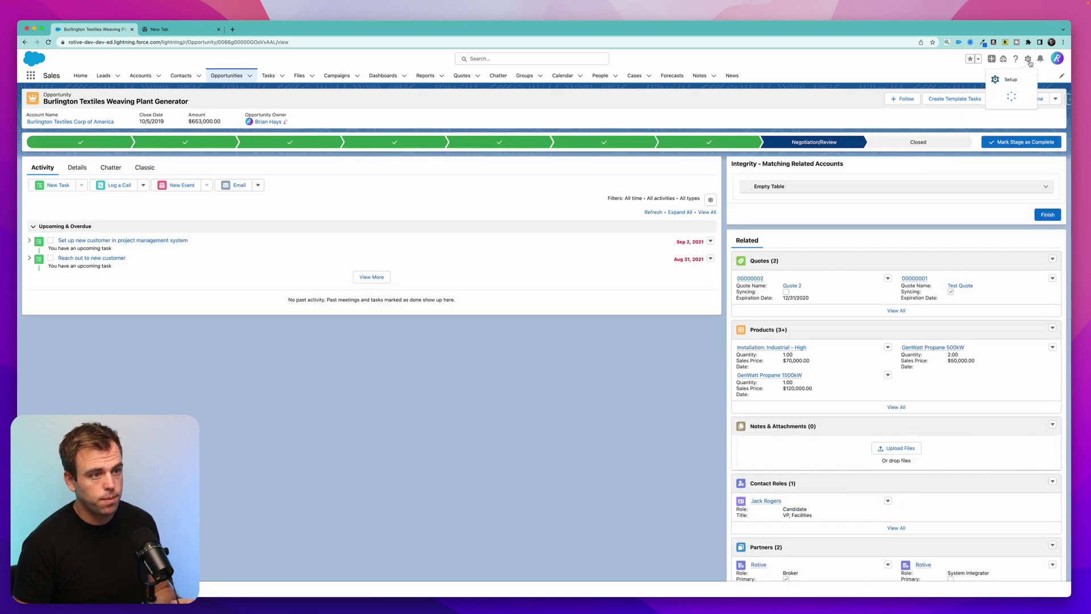
pyautogui.click(1010, 79)
pyautogui.click(34, 140)
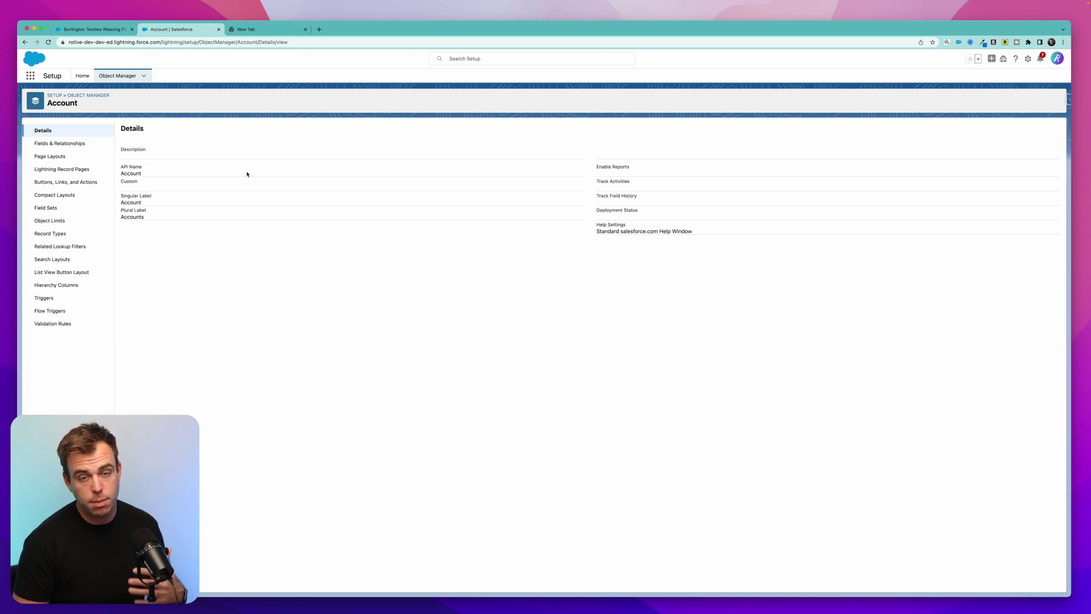
pyautogui.click(66, 185)
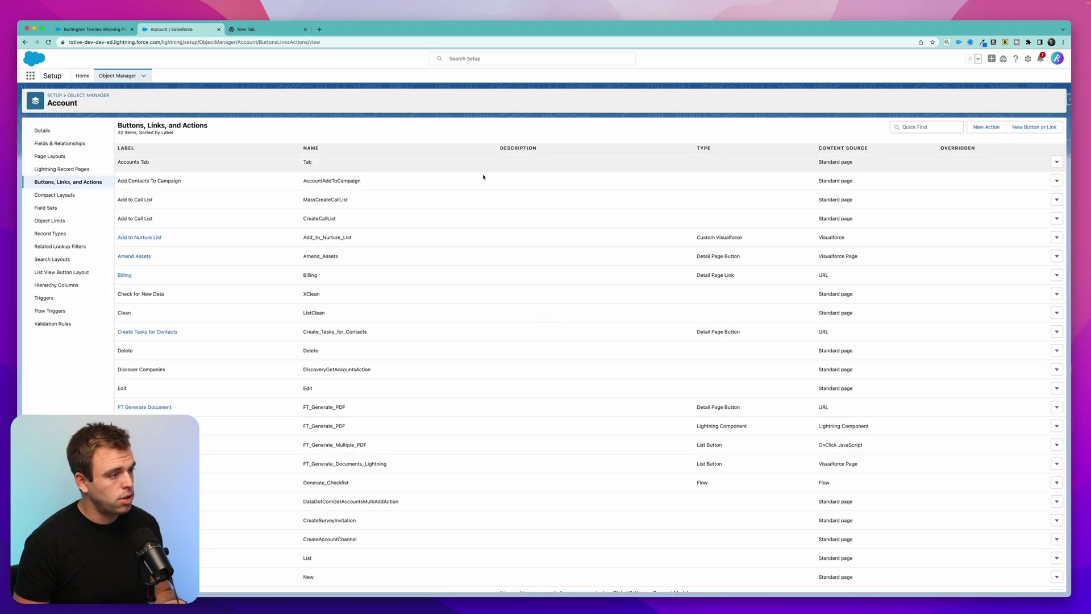
# Create an Update a Record action on Account labelled 'IMportant Account Field'
pyautogui.click(985, 126)
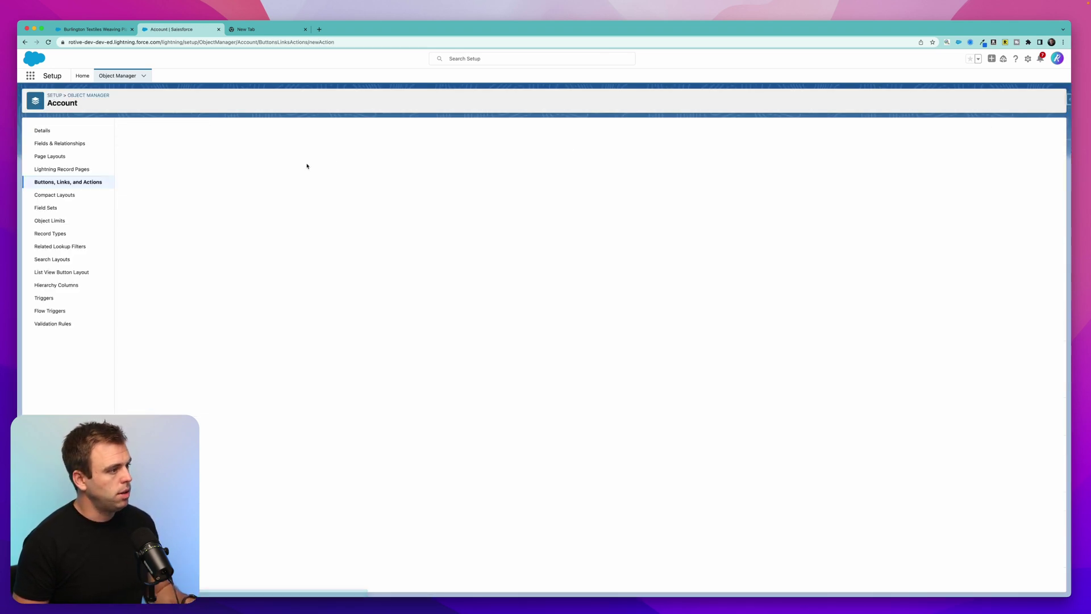
pyautogui.click(333, 174)
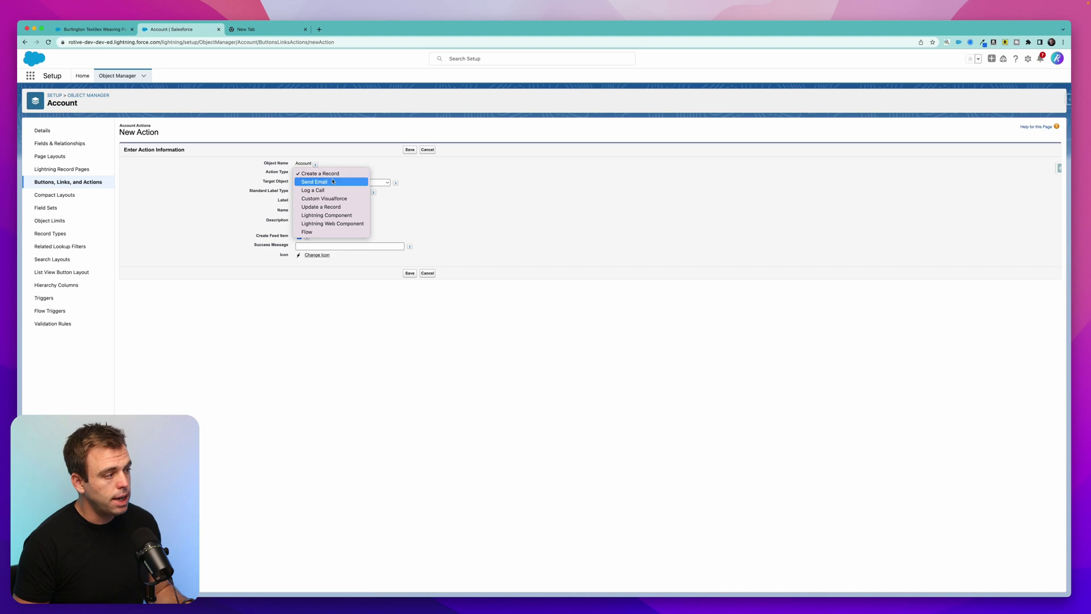
pyautogui.click(324, 207)
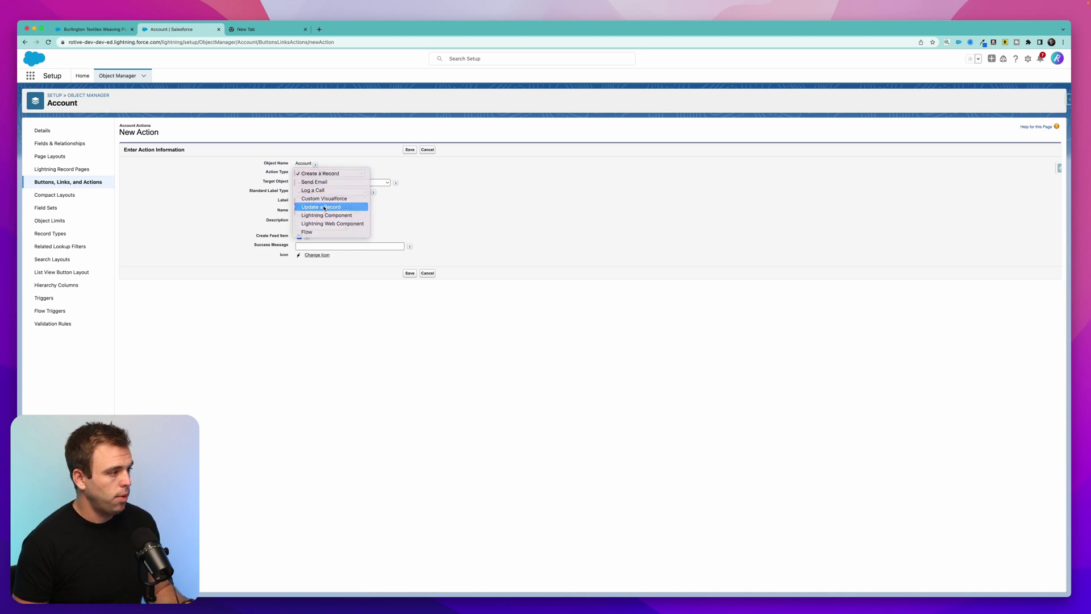
pyautogui.click(317, 192)
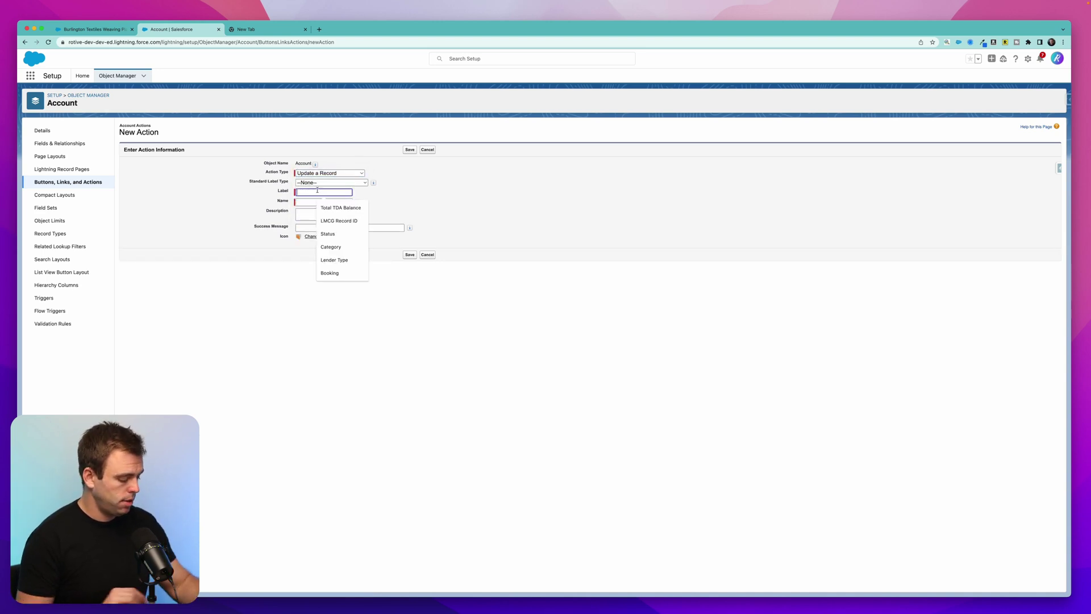
pyautogui.write('I')
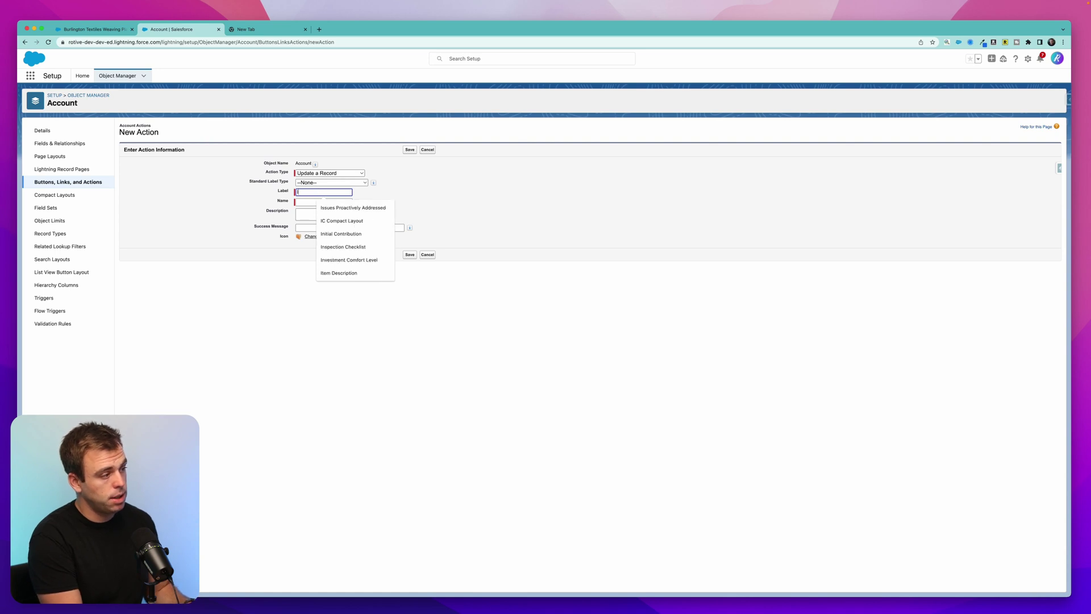
pyautogui.write('Mportant Account Field')
pyautogui.press('Tab')
pyautogui.press('Tab')
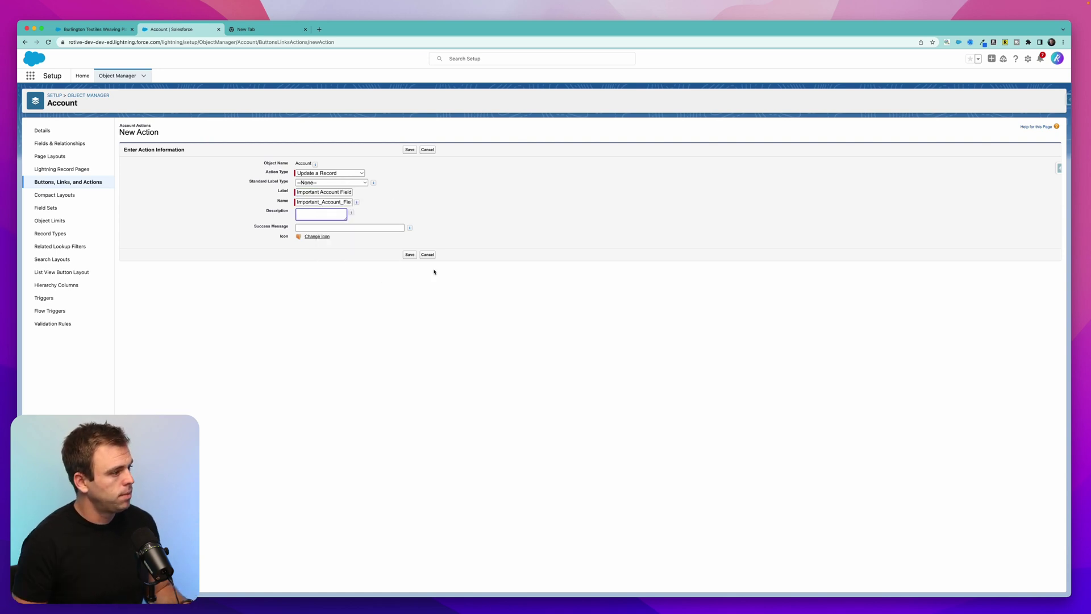
pyautogui.click(410, 254)
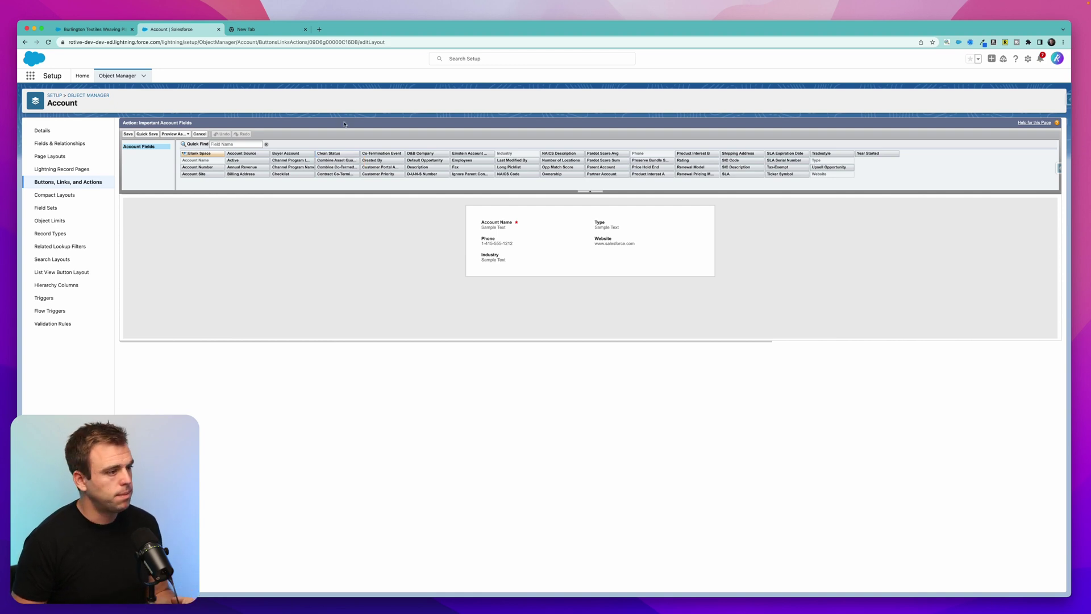
# Add Billing Address below Website in the action layout, save, and return to the opportunity
pyautogui.click(230, 144)
pyautogui.write('add')
pyautogui.moveTo(207, 163); pyautogui.dragTo(604, 259)
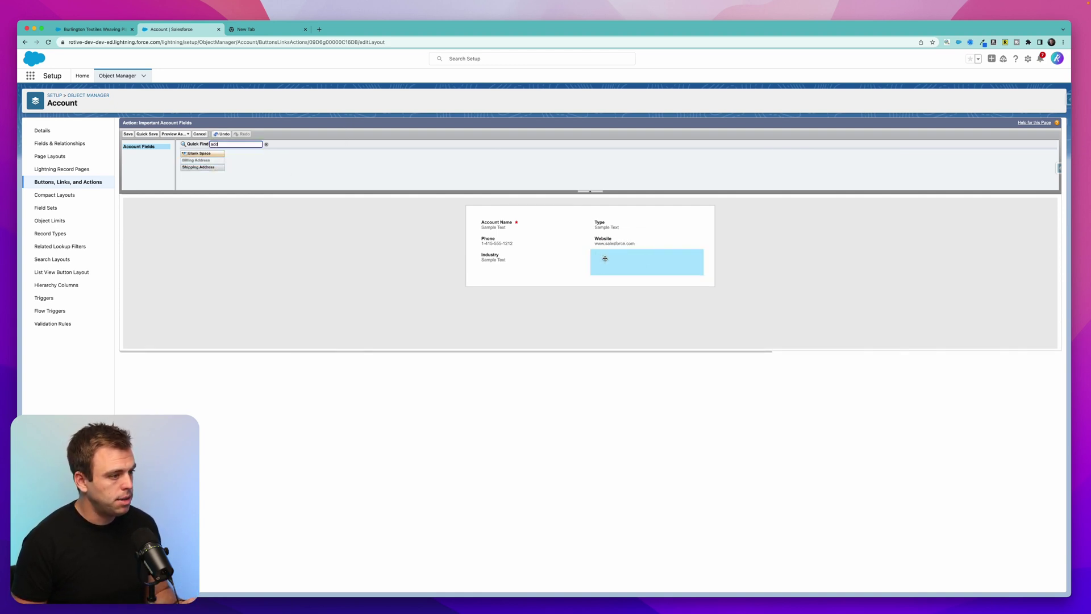
pyautogui.click(129, 133)
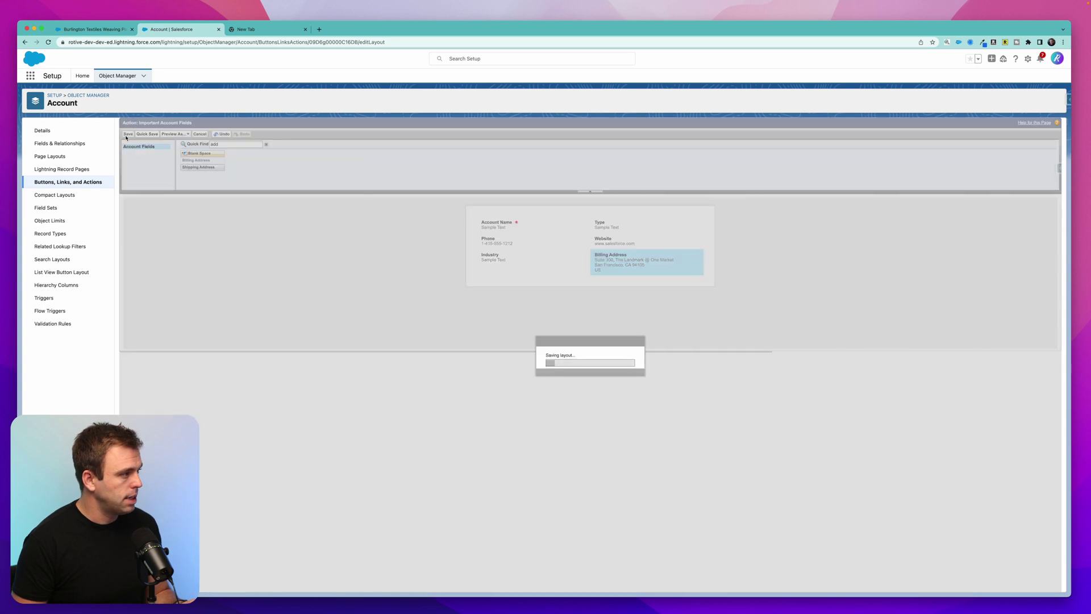
pyautogui.click(91, 29)
pyautogui.click(1027, 59)
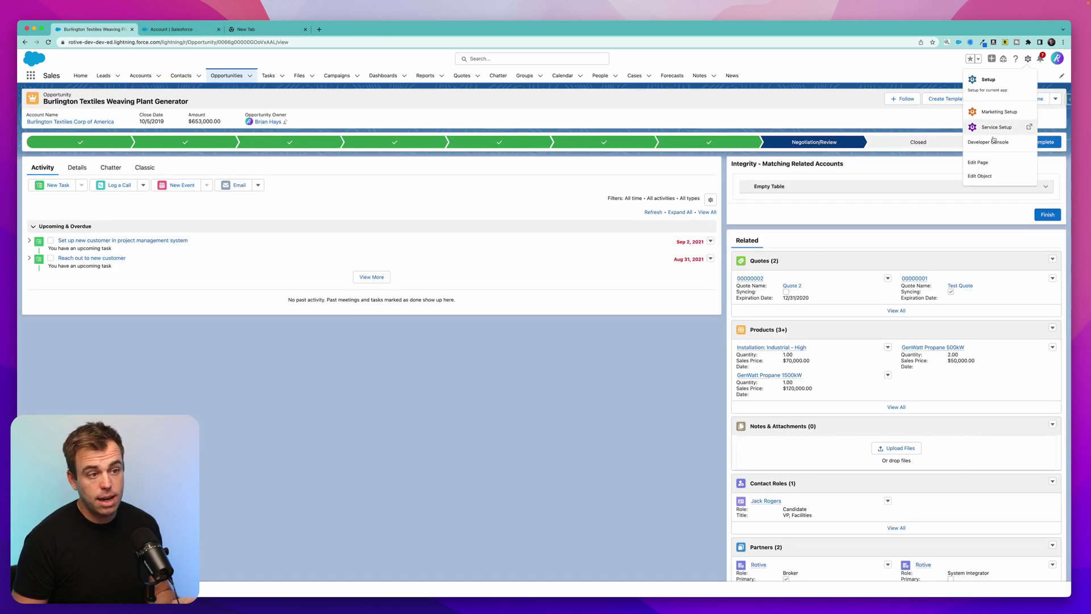
# Add a Related Record component to the opportunity page looking up Account Name
pyautogui.click(978, 162)
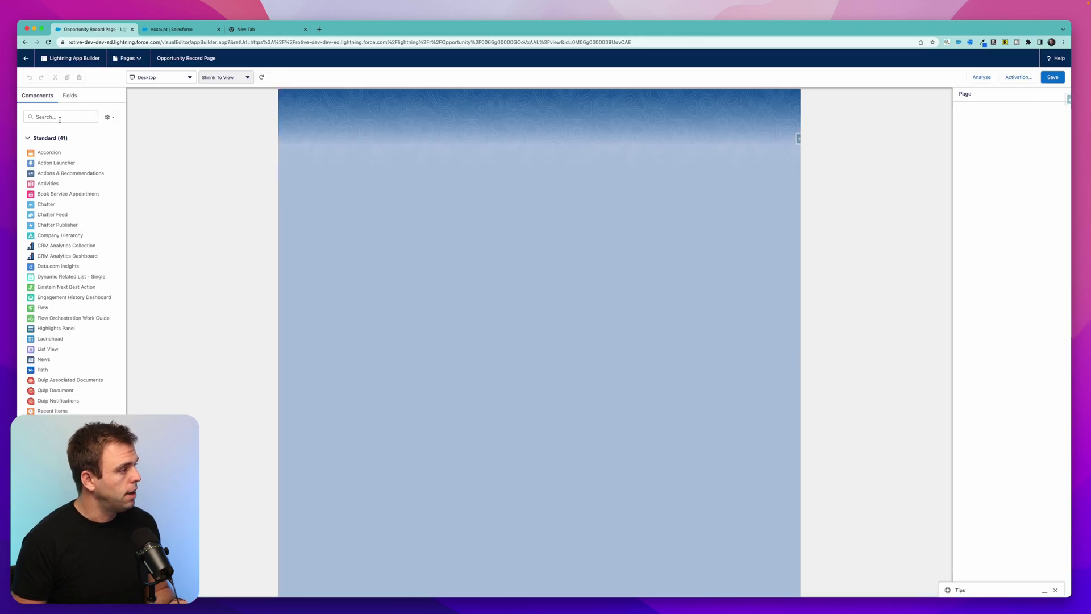
pyautogui.click(60, 118)
pyautogui.write('re')
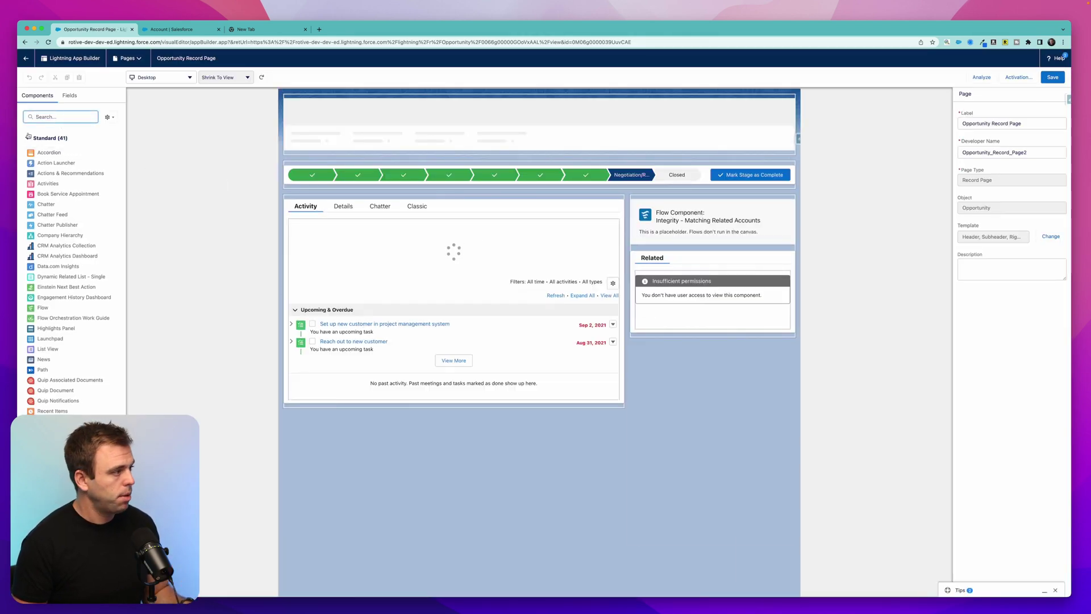
pyautogui.moveTo(55, 245); pyautogui.dragTo(711, 188)
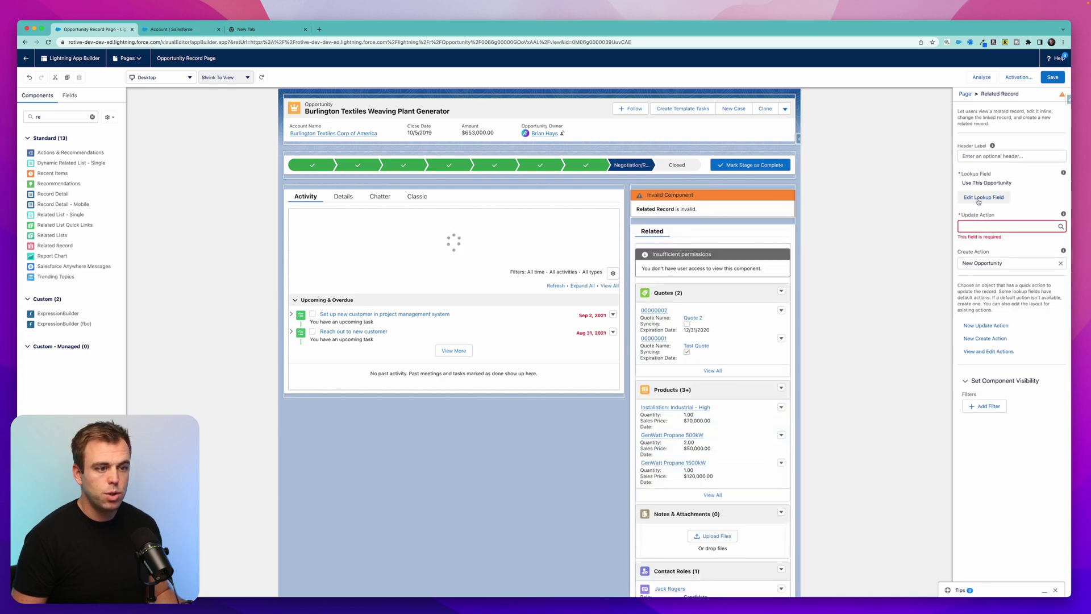
pyautogui.click(983, 197)
pyautogui.click(473, 323)
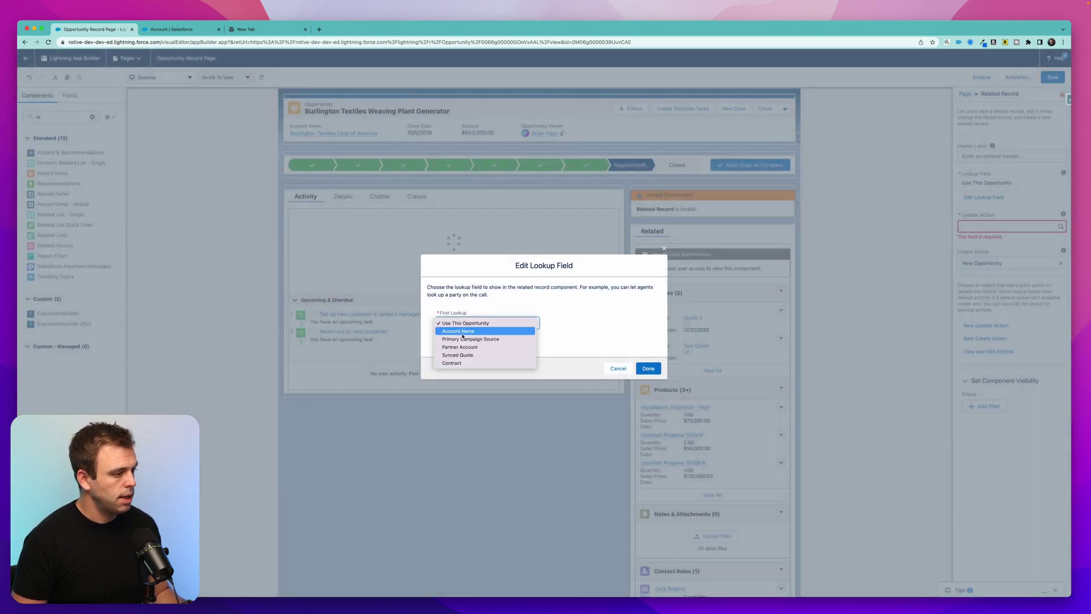
pyautogui.click(472, 330)
pyautogui.click(646, 367)
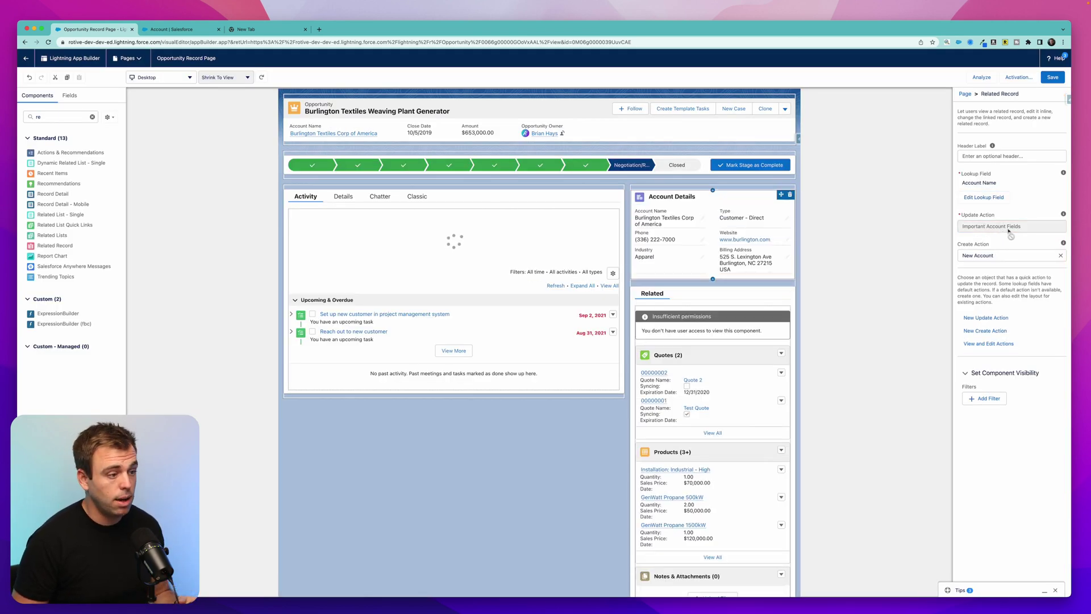
# Clear the component's New Account create action and save the record page
pyautogui.click(1061, 257)
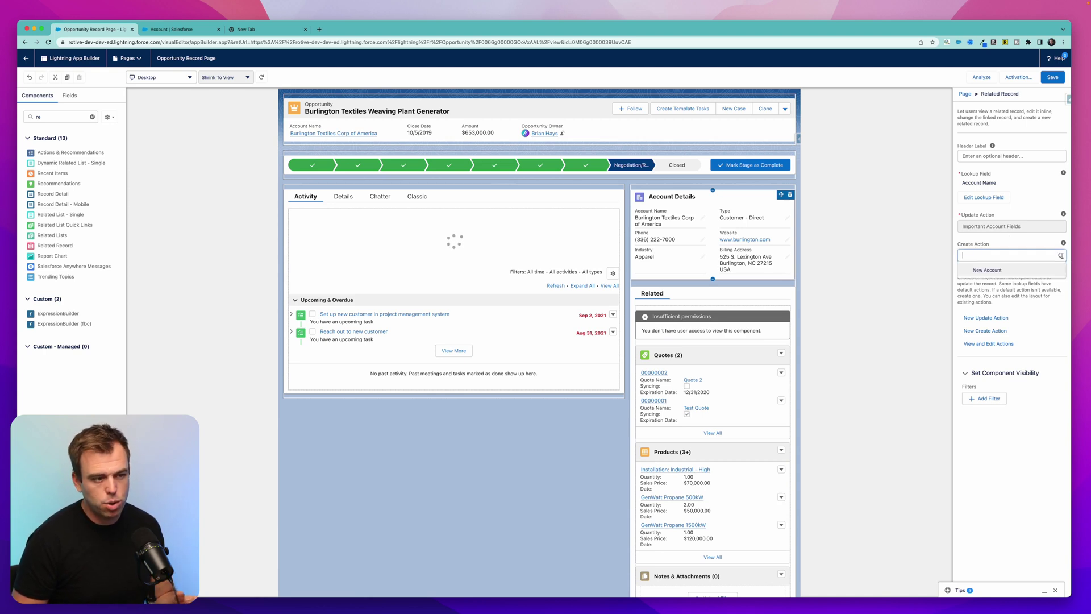
pyautogui.click(1051, 303)
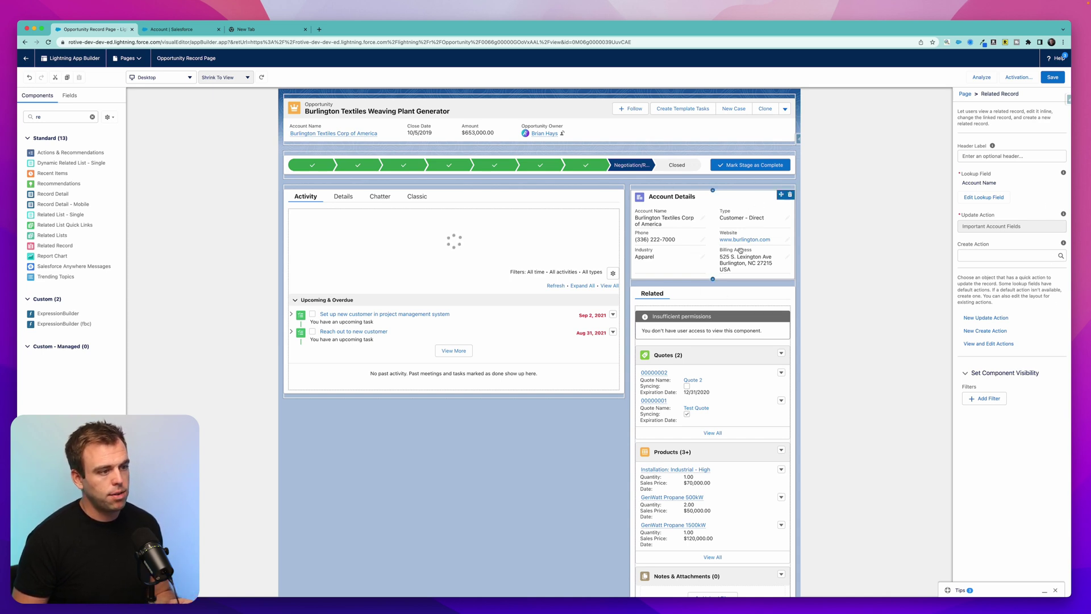
pyautogui.press('super+s')
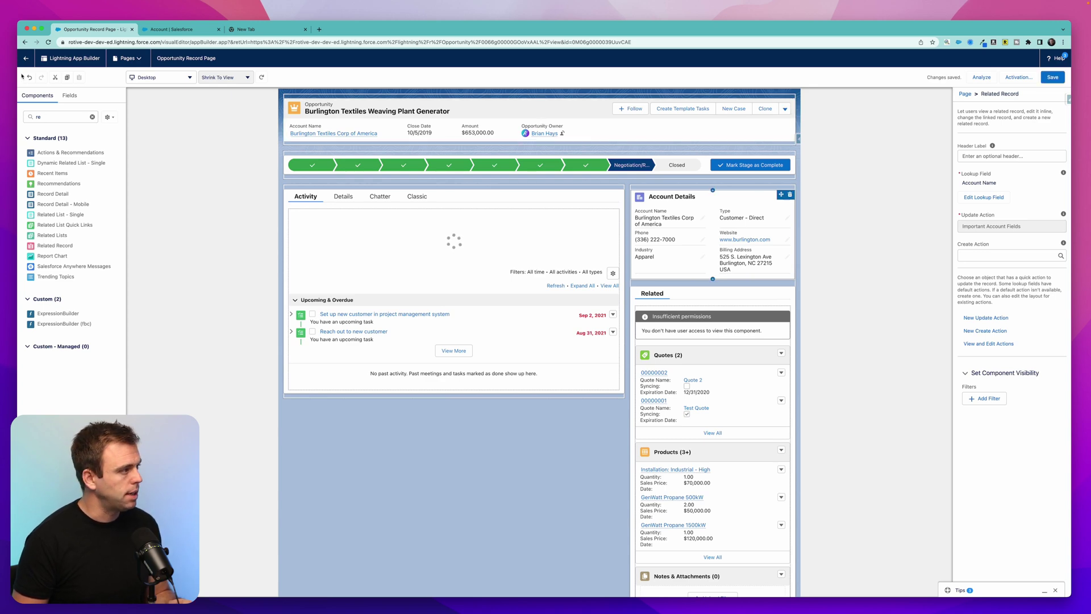
pyautogui.click(25, 58)
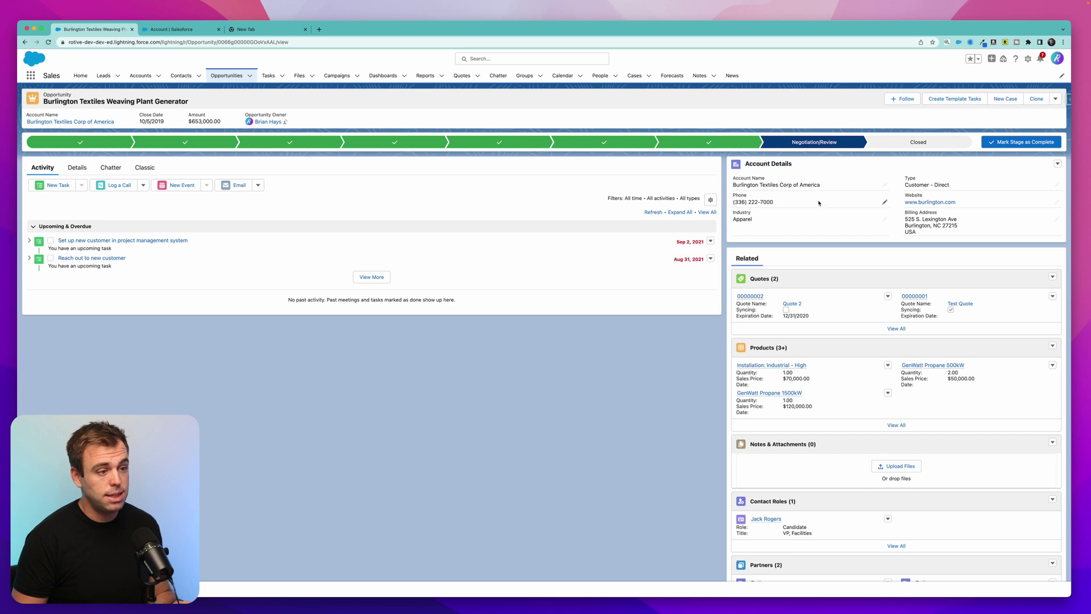
pyautogui.click(885, 202)
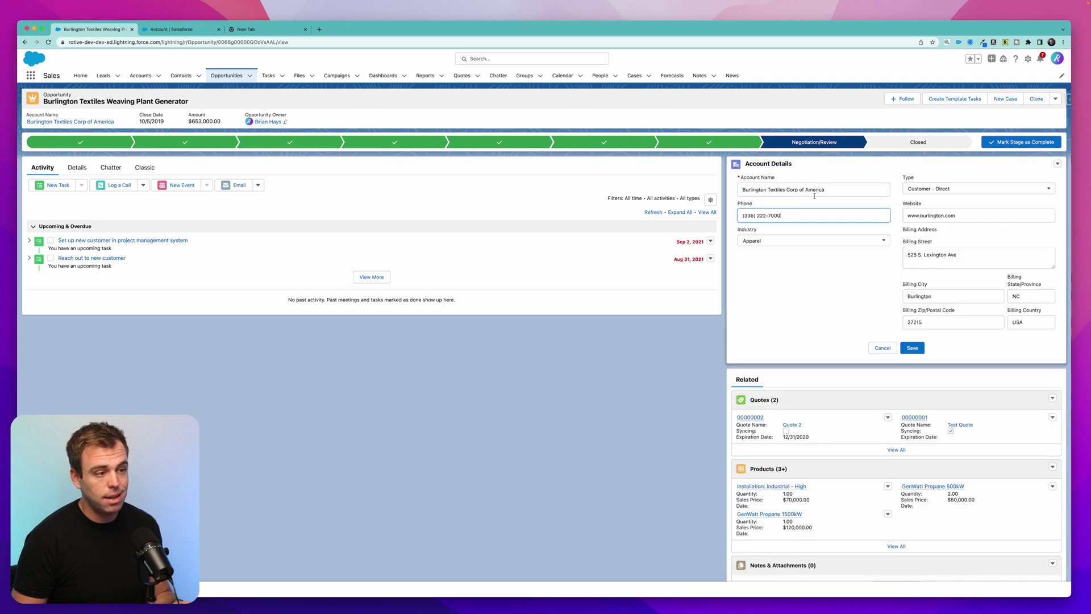
pyautogui.click(880, 352)
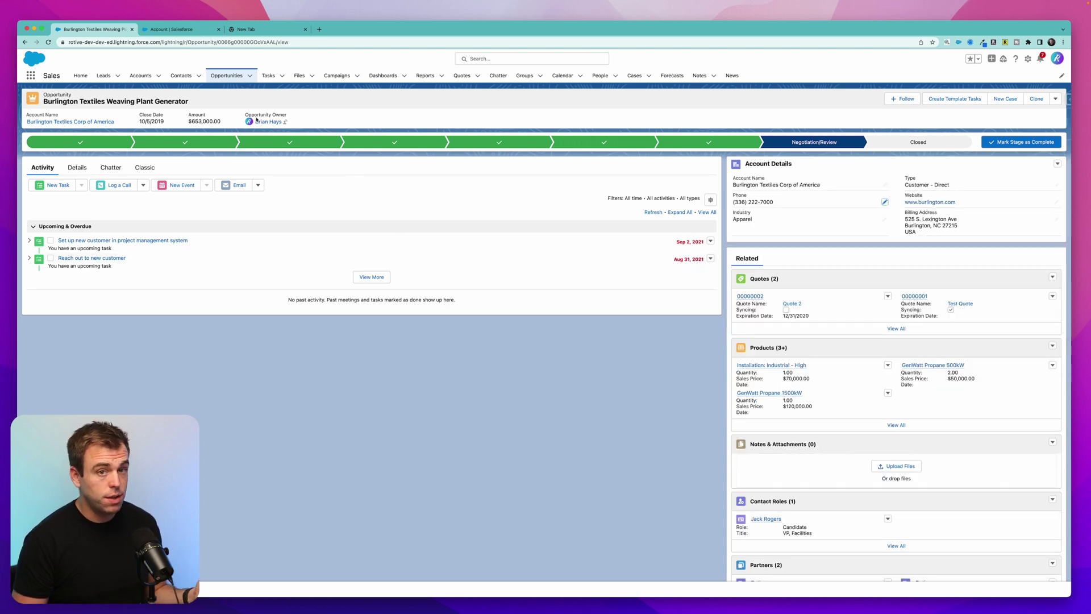
# Switch Tasks to the empty Delegated Tasks view and check its filters
pyautogui.click(269, 78)
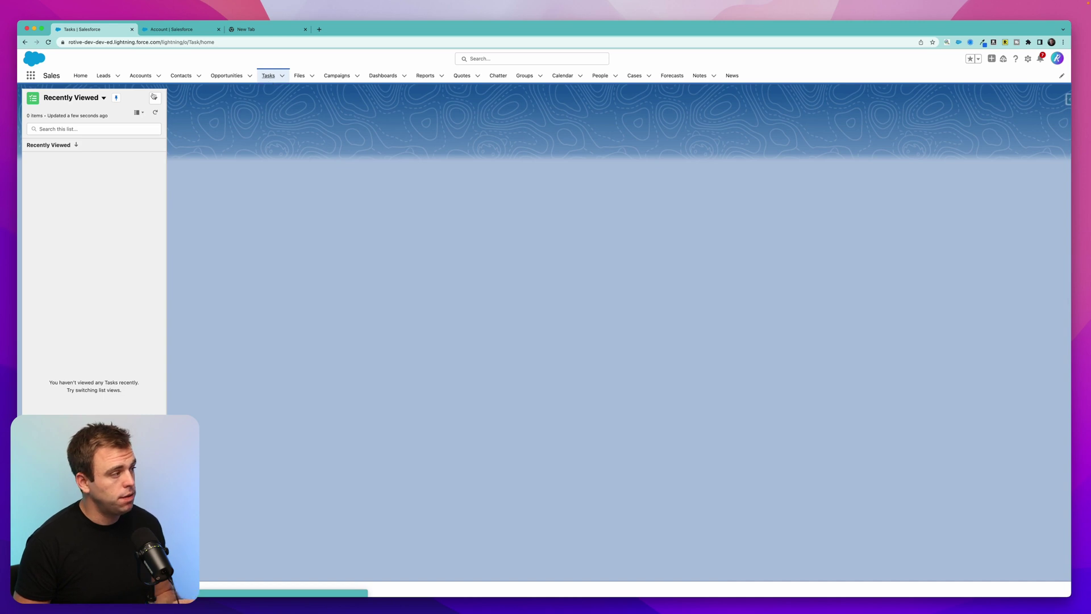
pyautogui.click(97, 100)
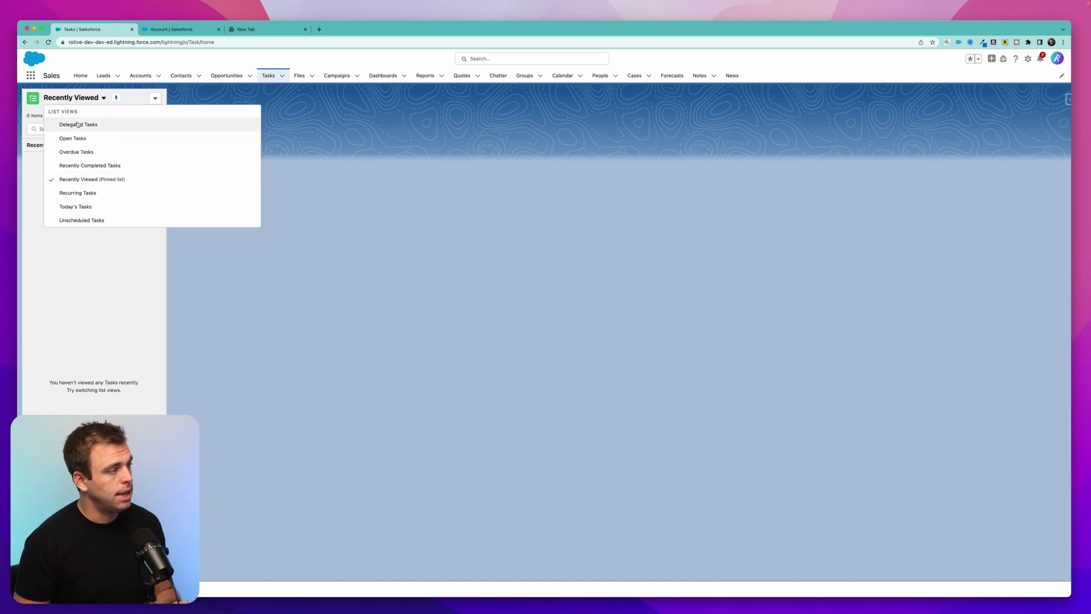
pyautogui.click(86, 123)
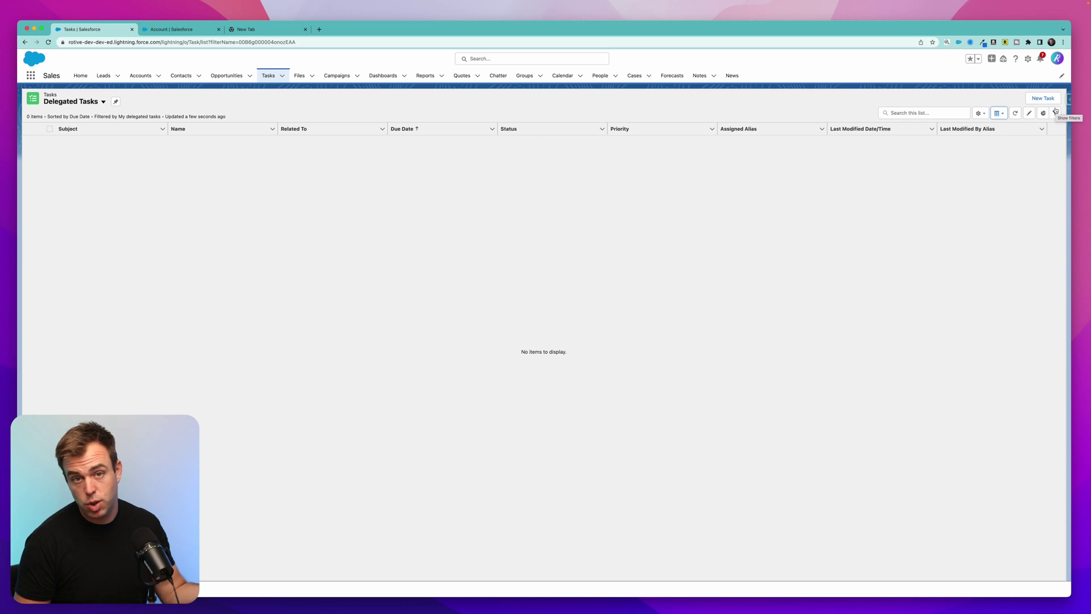
pyautogui.click(1055, 113)
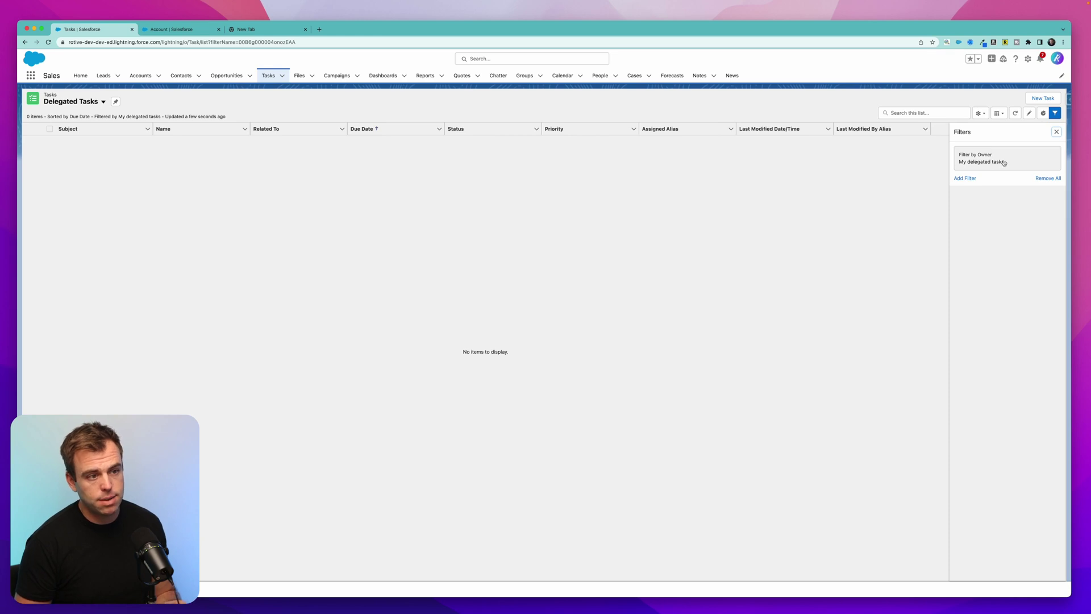
pyautogui.click(909, 238)
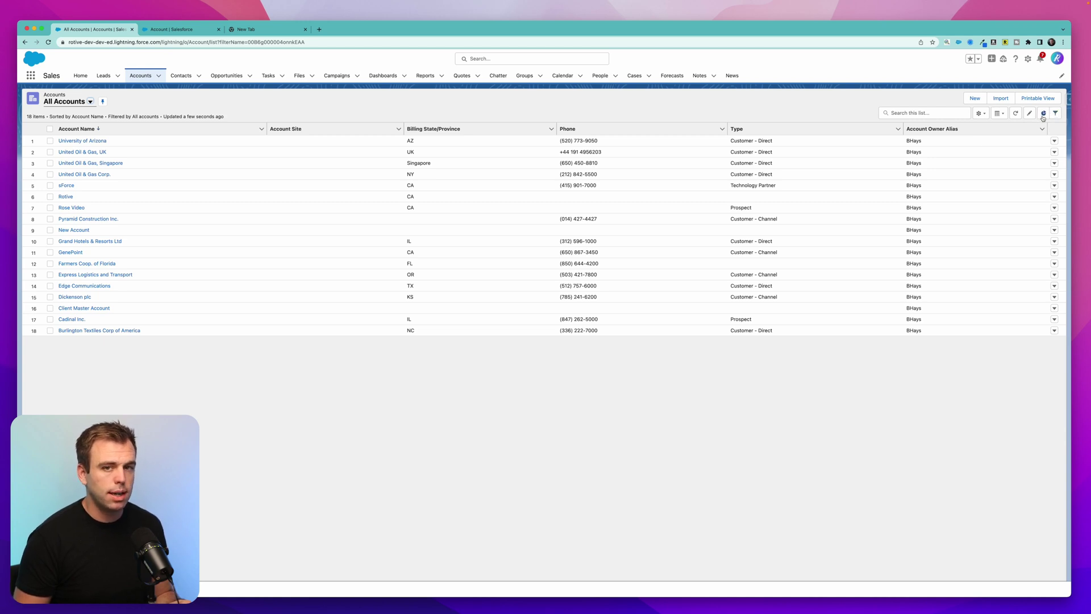
# Show the Accounts By Industry chart for the 18 accounts, dismissing the New Chart dialog
pyautogui.click(1043, 115)
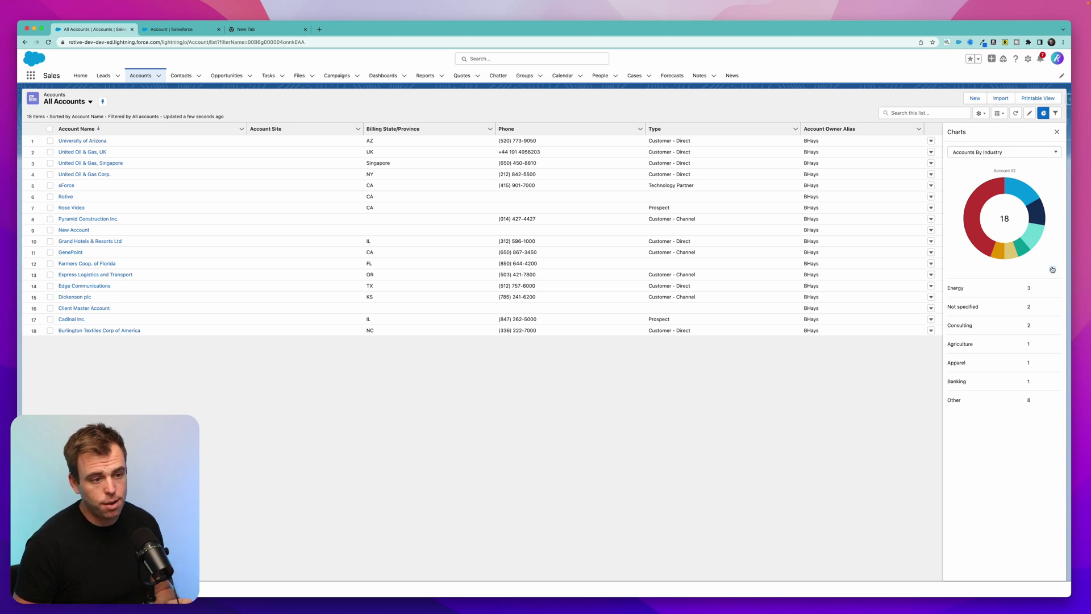
pyautogui.click(1052, 270)
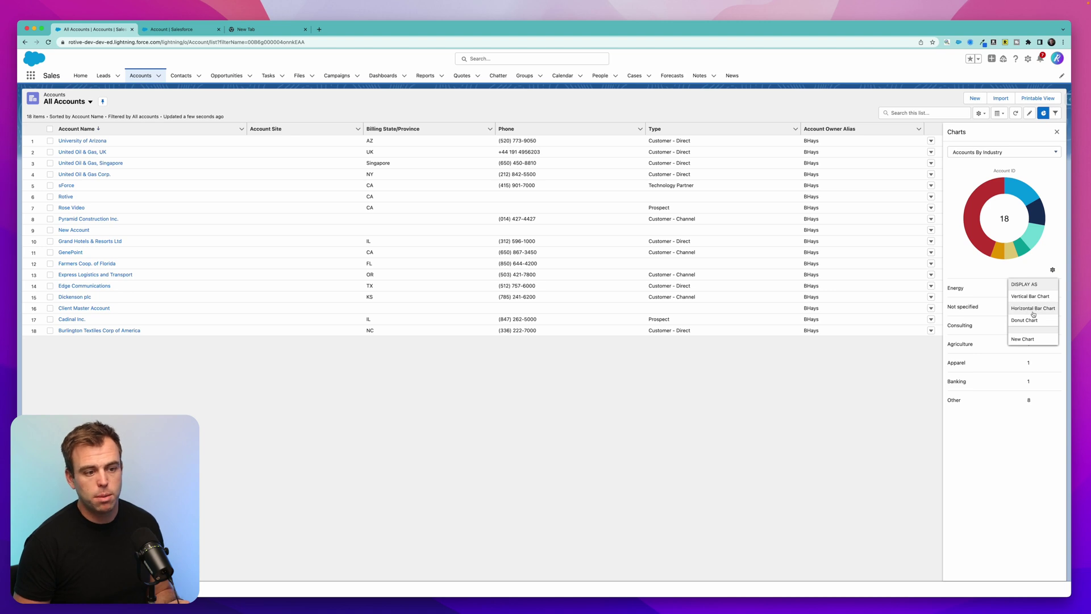
pyautogui.click(1023, 339)
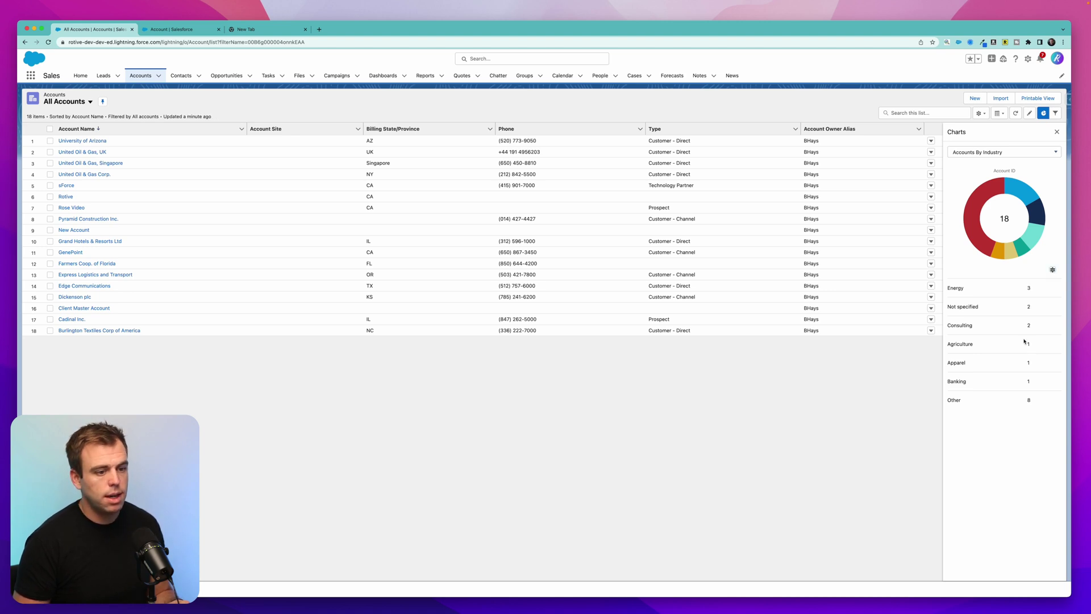
pyautogui.press('Escape')
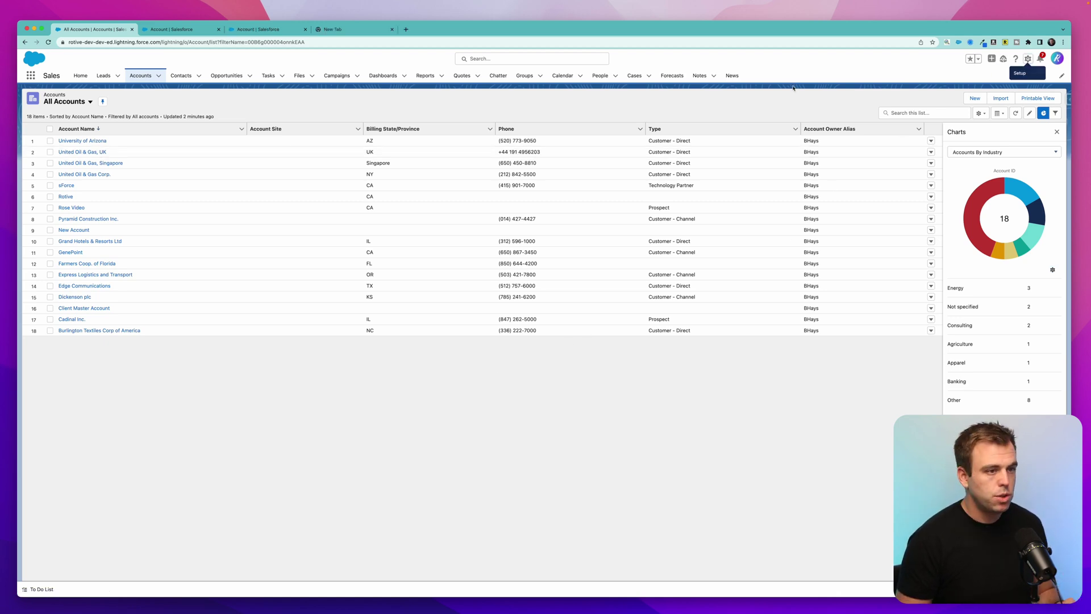
# Find the Sales app in Setup's App Manager and open it for editing
pyautogui.click(1028, 60)
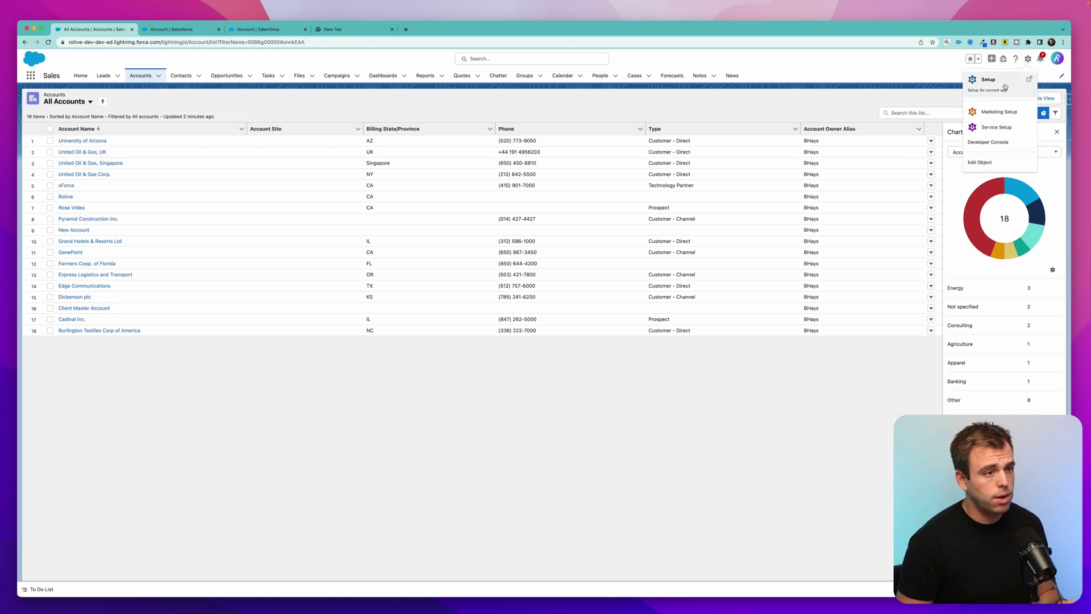
pyautogui.click(1016, 81)
pyautogui.click(48, 98)
pyautogui.write('app man')
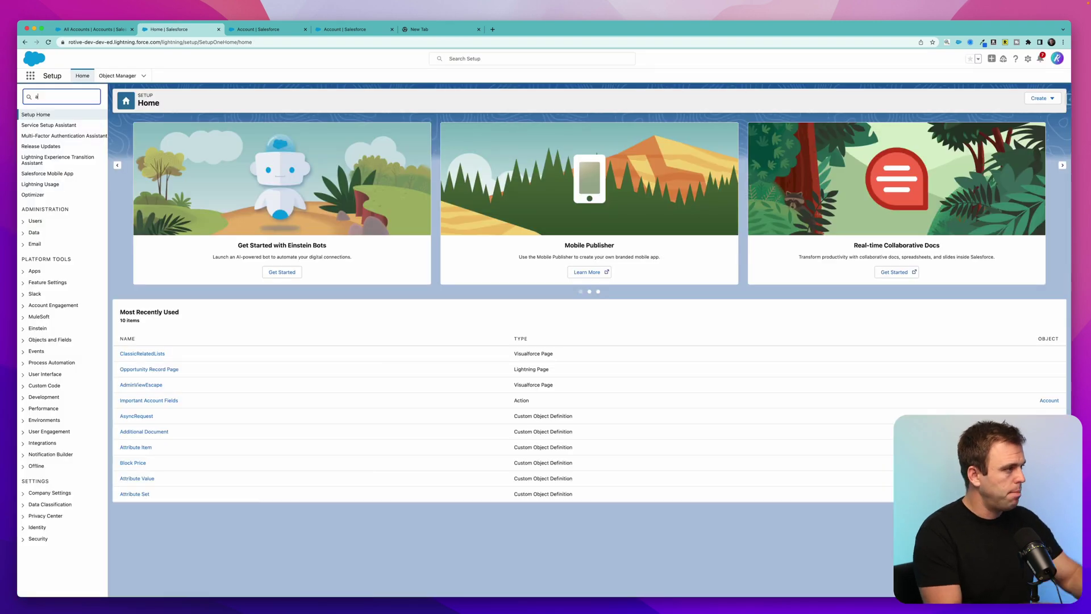
pyautogui.click(53, 125)
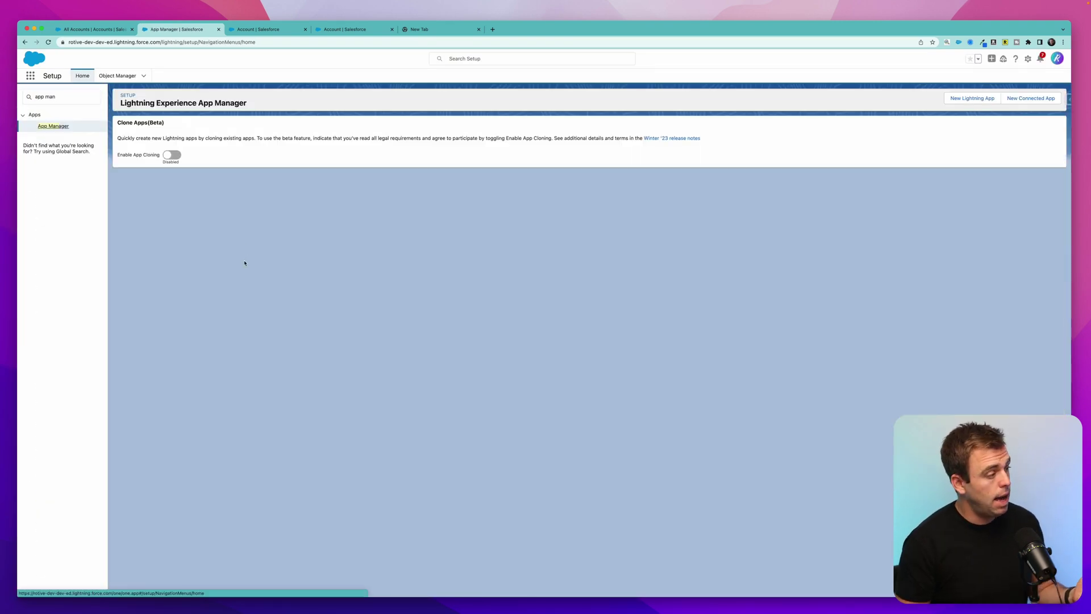
pyautogui.scroll(-5, 268, 328)
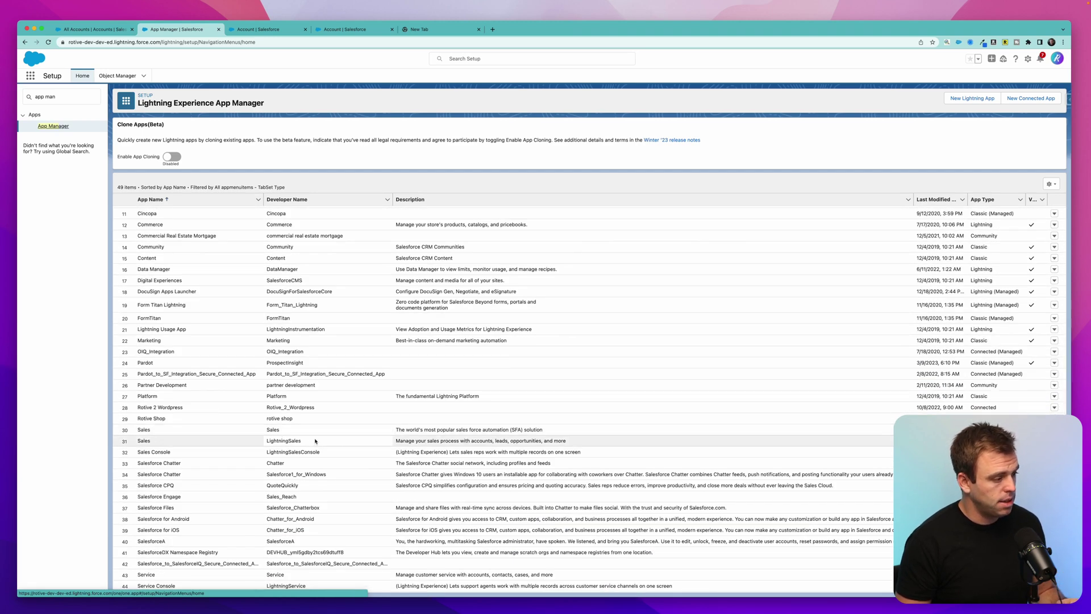
pyautogui.click(889, 440)
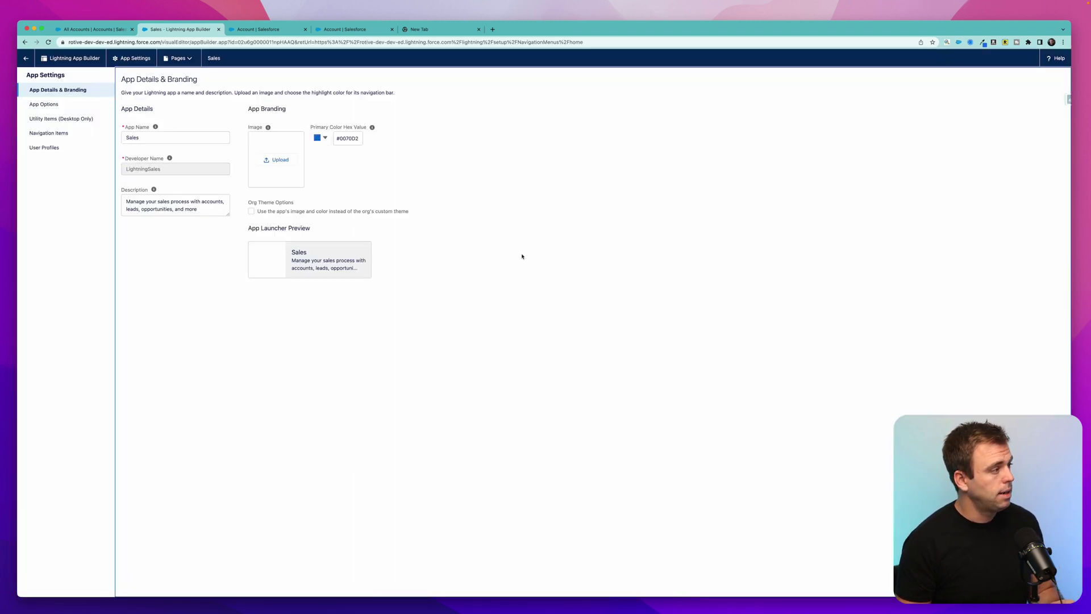
# Add Notes as a Sales app utility item, save, and return to All Accounts
pyautogui.click(62, 120)
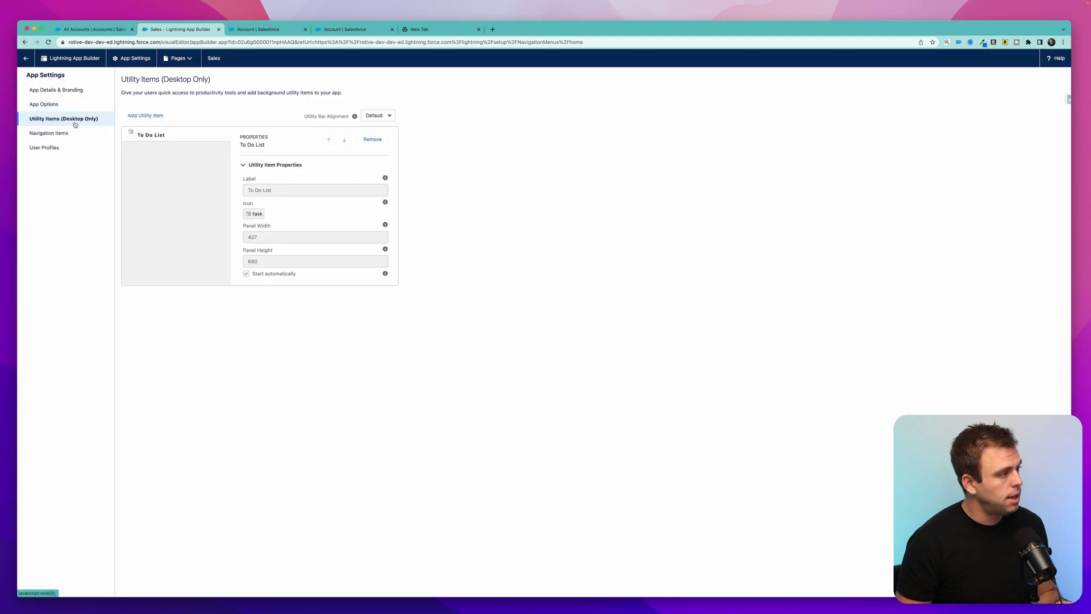
pyautogui.click(152, 115)
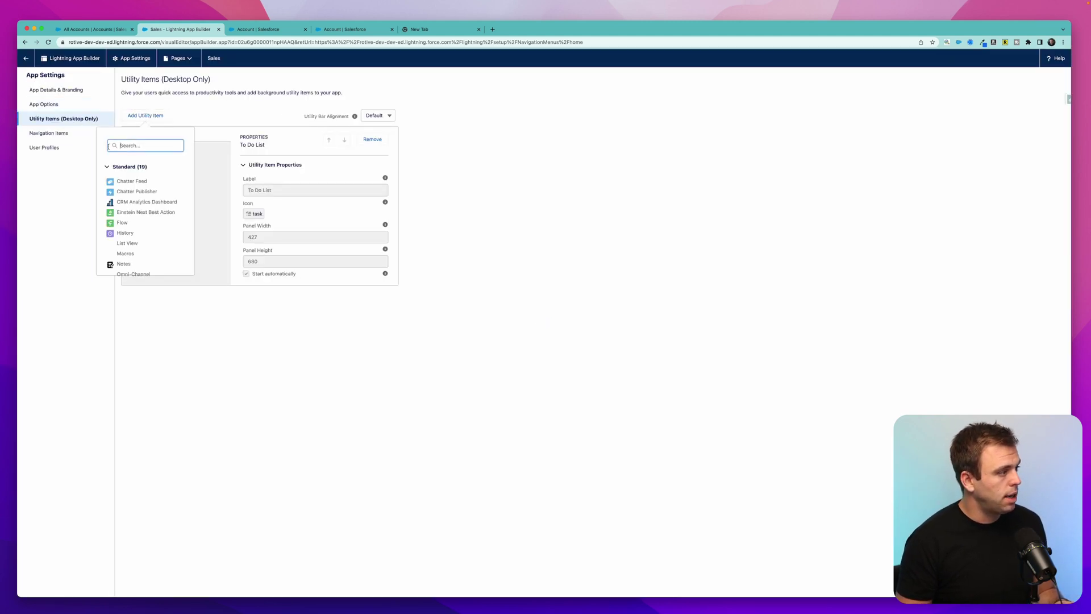
pyautogui.scroll(-5, 138, 189)
pyautogui.click(135, 193)
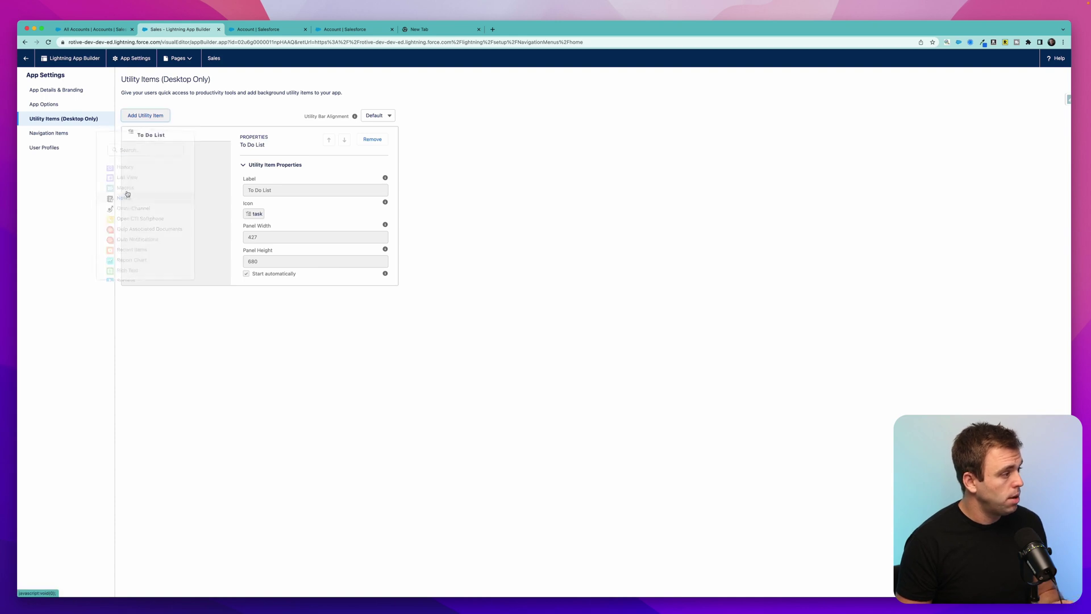
pyautogui.click(613, 584)
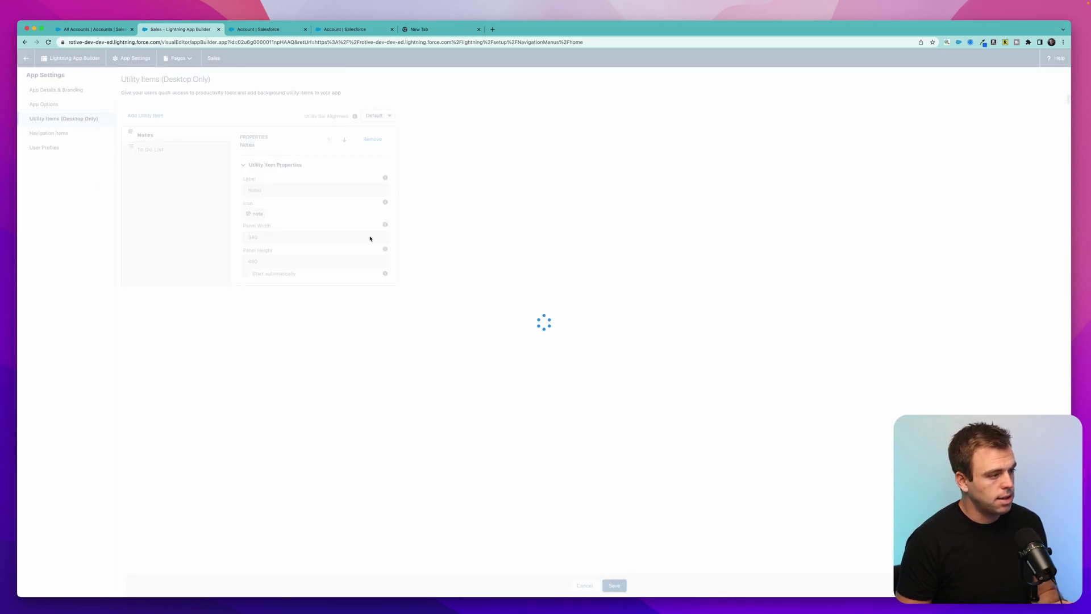
pyautogui.click(94, 29)
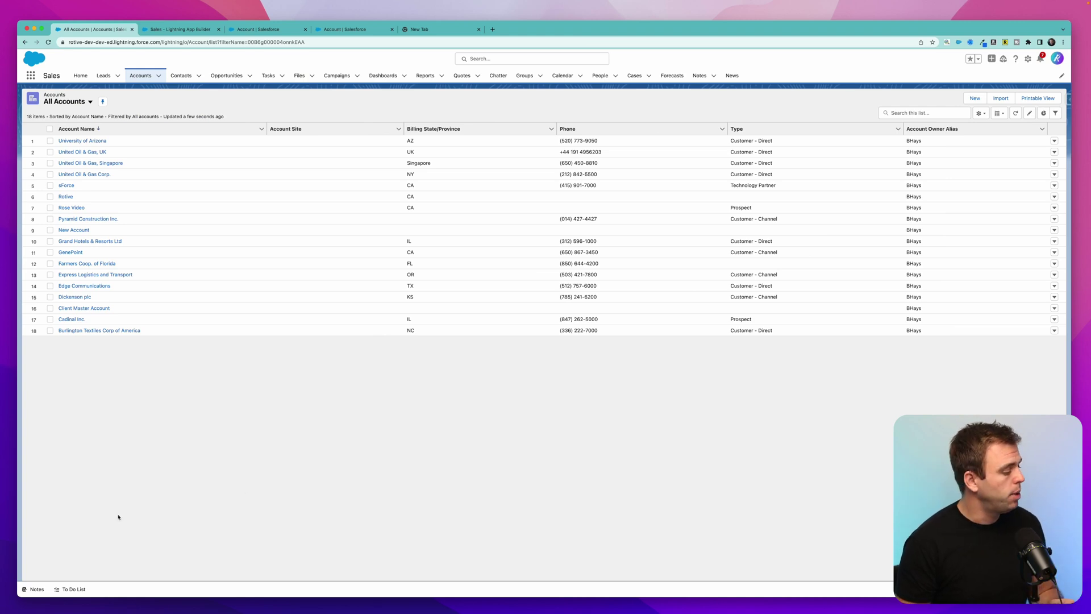
# Start a new private Untitled Note from the Notes utility bar
pyautogui.click(34, 589)
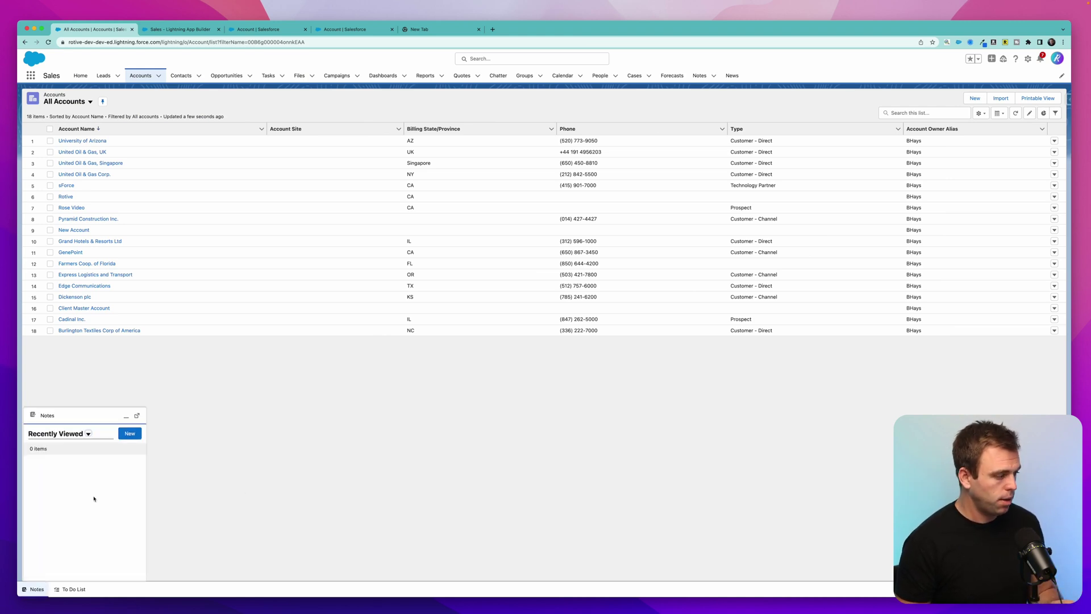
pyautogui.click(129, 433)
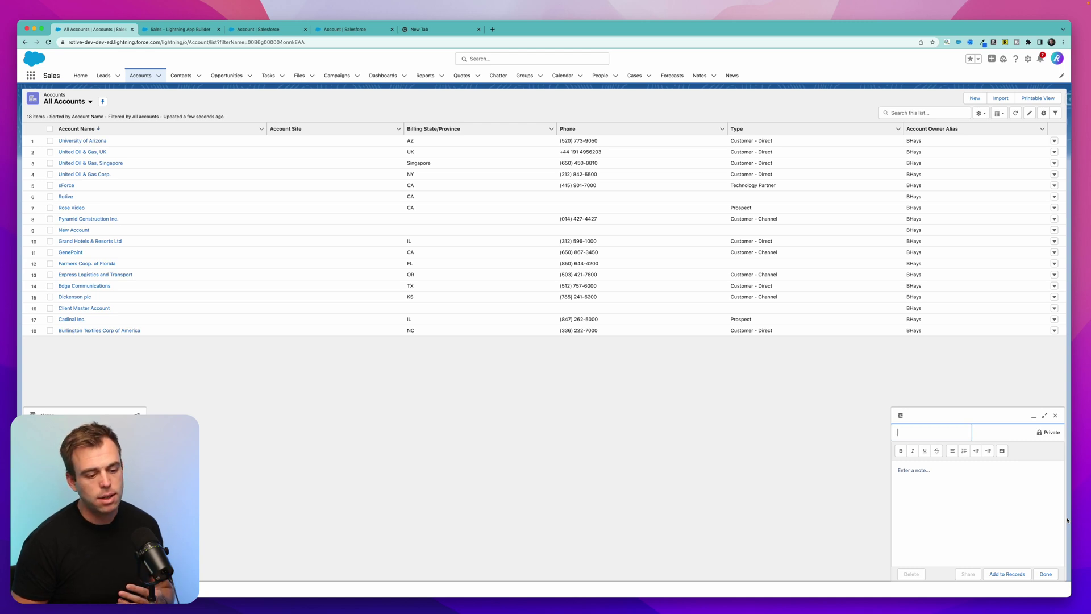
pyautogui.click(1016, 539)
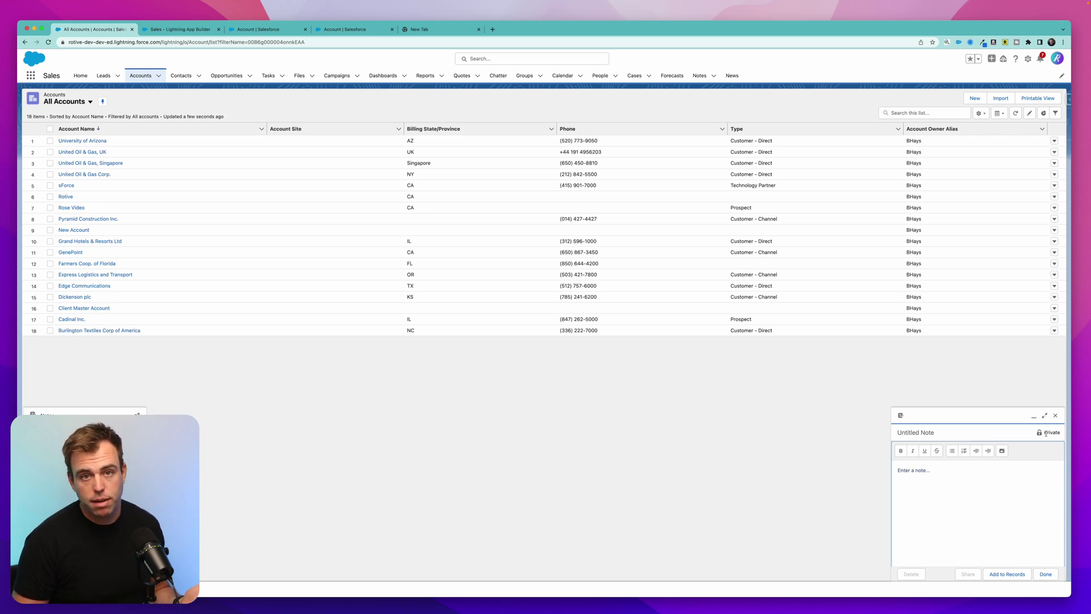
# Title the new note 'Test' and let it autosave
pyautogui.write('Test')
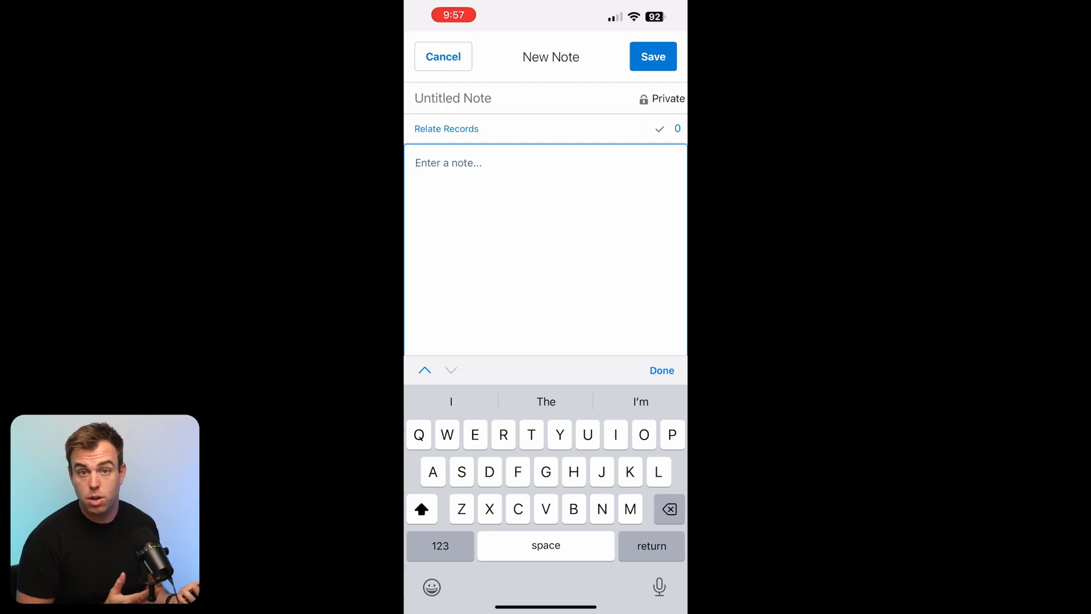
# Add a bulleted 'follow up' line and swipe it right to reveal Add a Task
pyautogui.write('follow up')
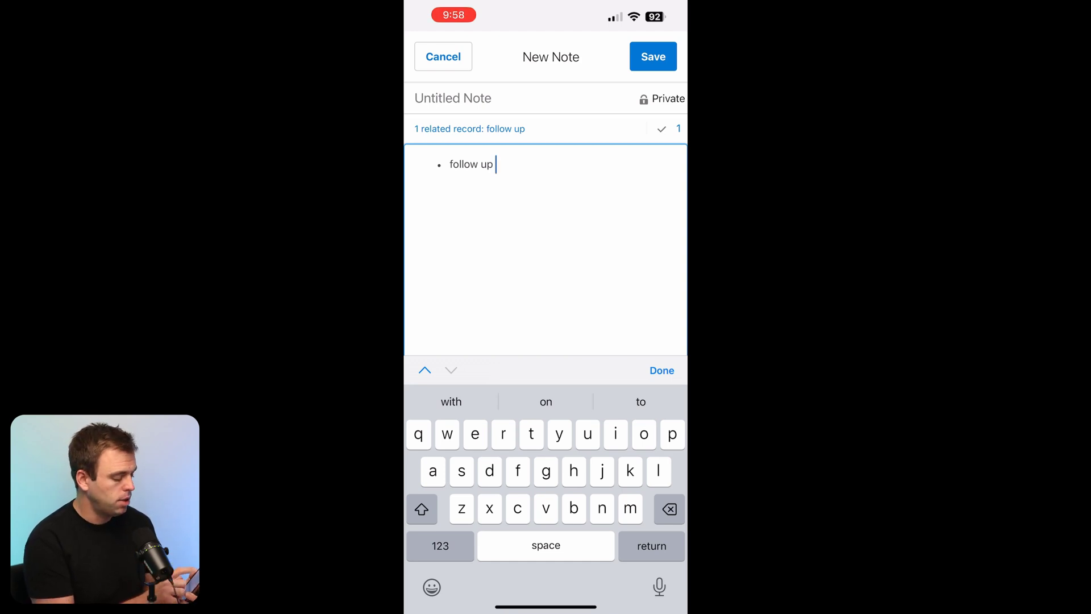
pyautogui.moveTo(472, 164); pyautogui.dragTo(531, 164)
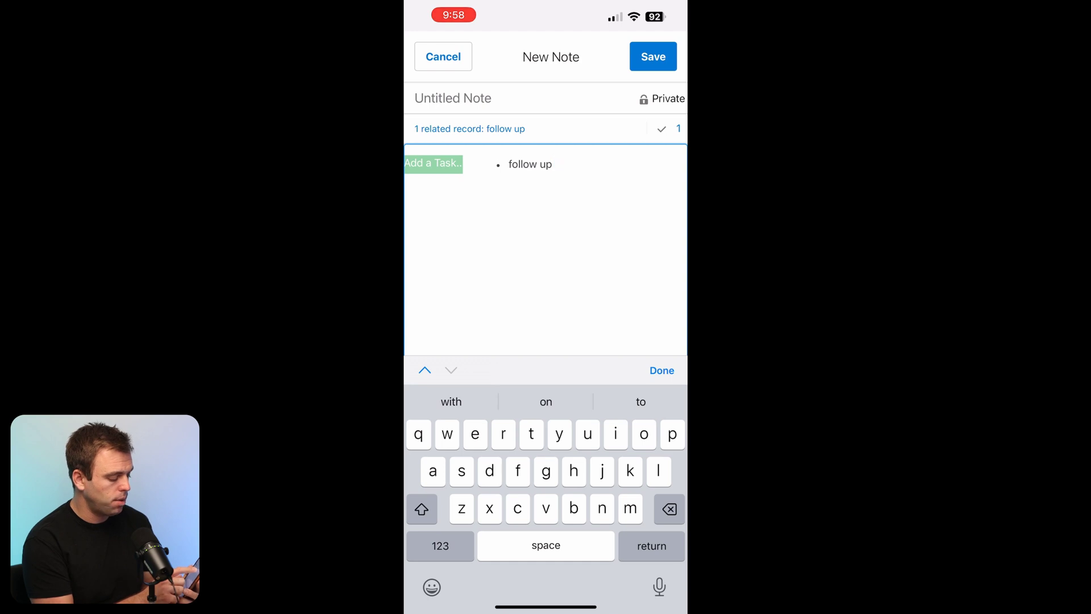